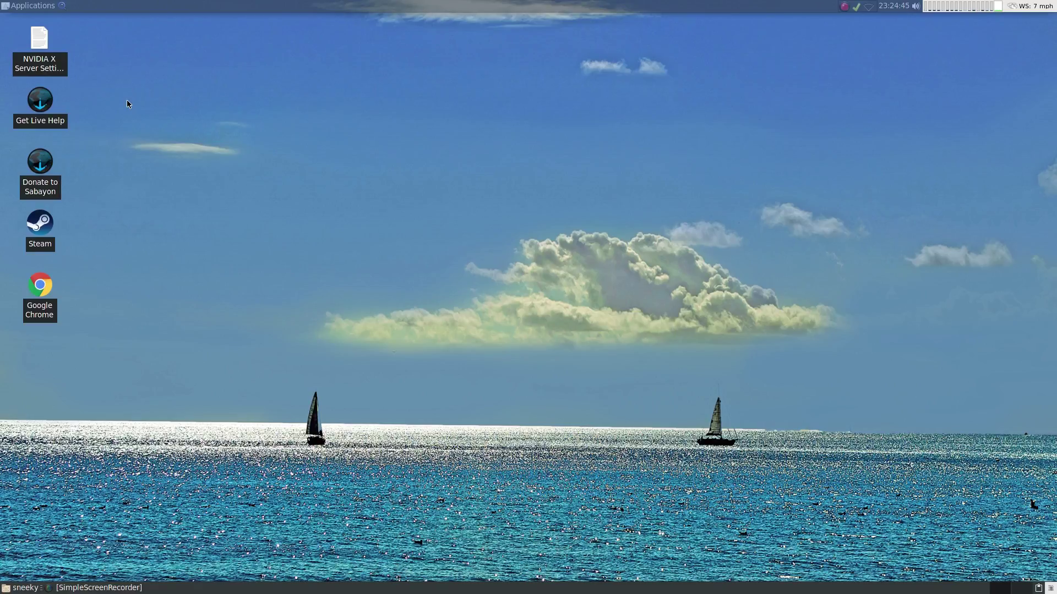
Launch Google Chrome from its desktop icon, marking it executable and skipping the keyring password.
{"action": "double_click", "coordinate": [41, 286]}
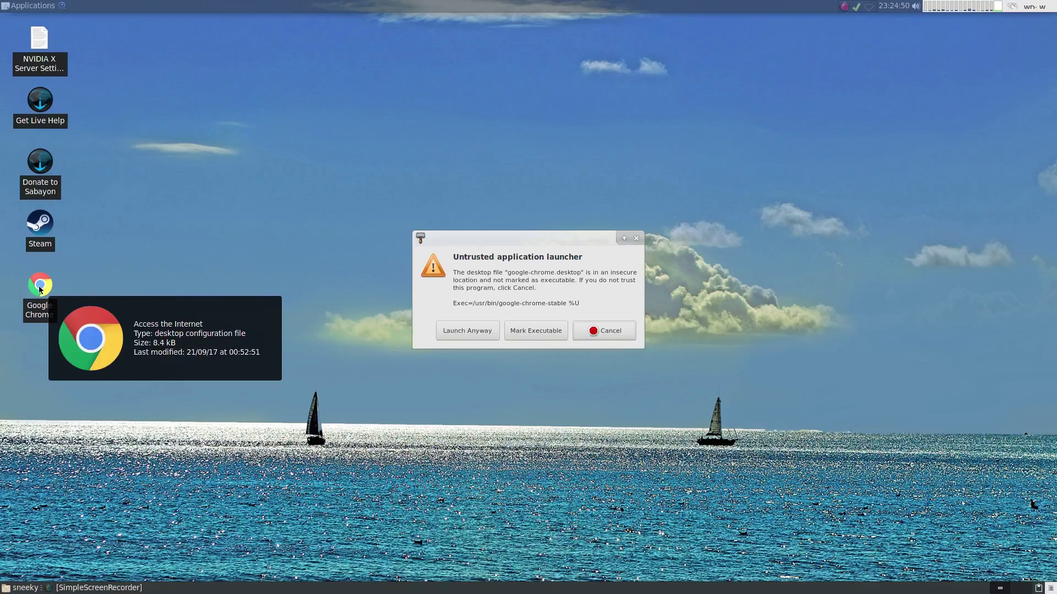
{"action": "left_click", "coordinate": [519, 330]}
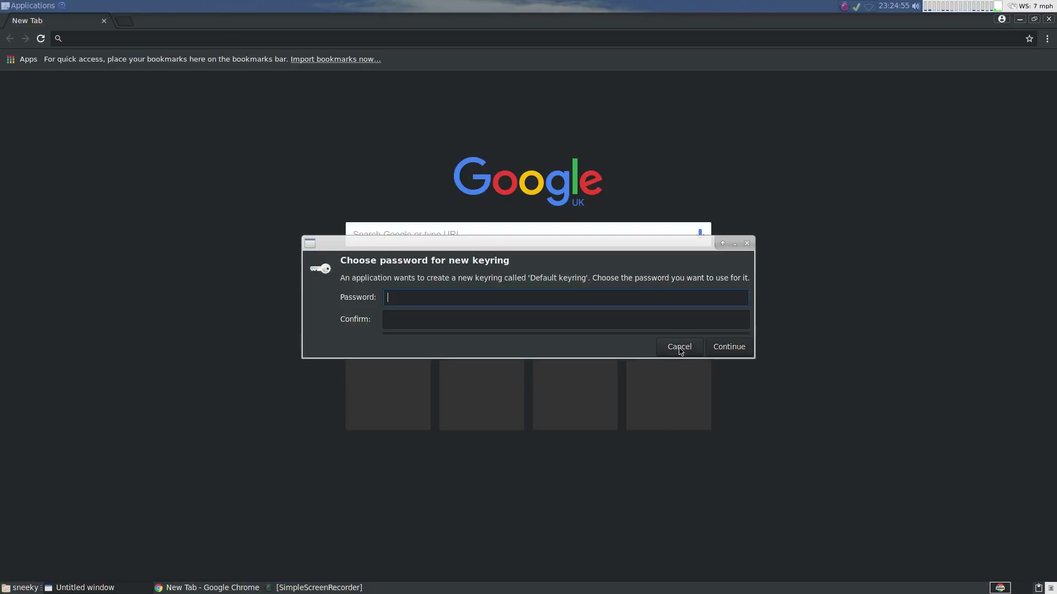
{"action": "left_click", "coordinate": [680, 348]}
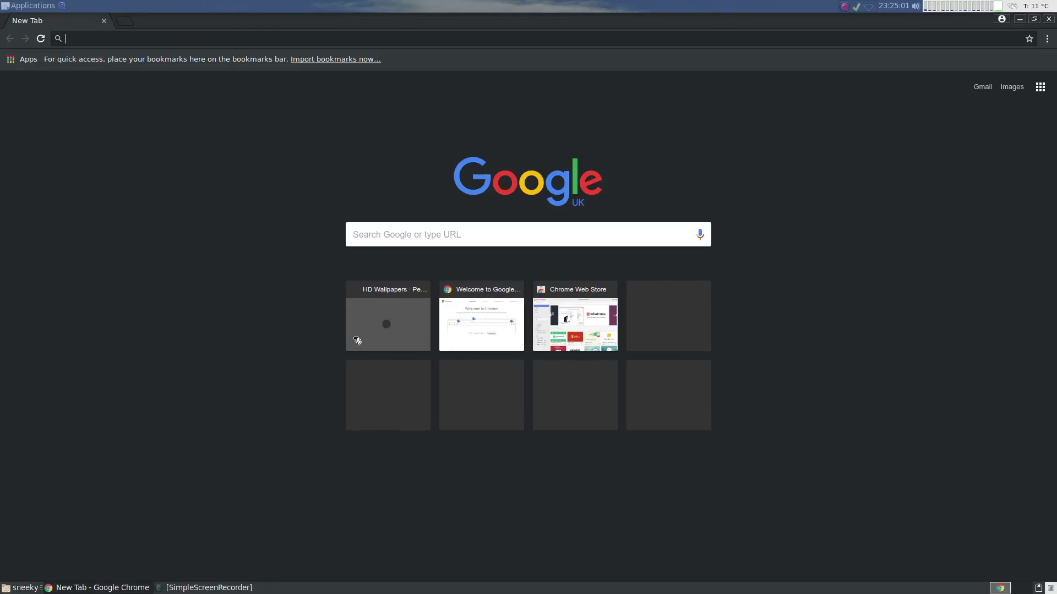
View the waterfall and red autumn forest photos from Pexels HD Wallpapers, then close Chrome.
{"action": "left_click", "coordinate": [388, 329]}
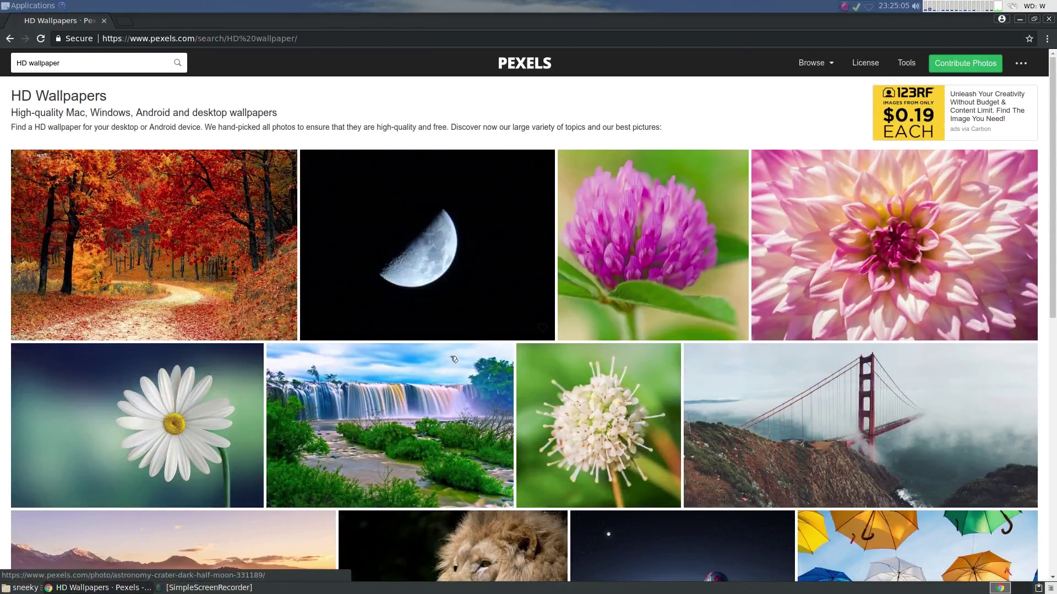
{"action": "left_click", "coordinate": [385, 431]}
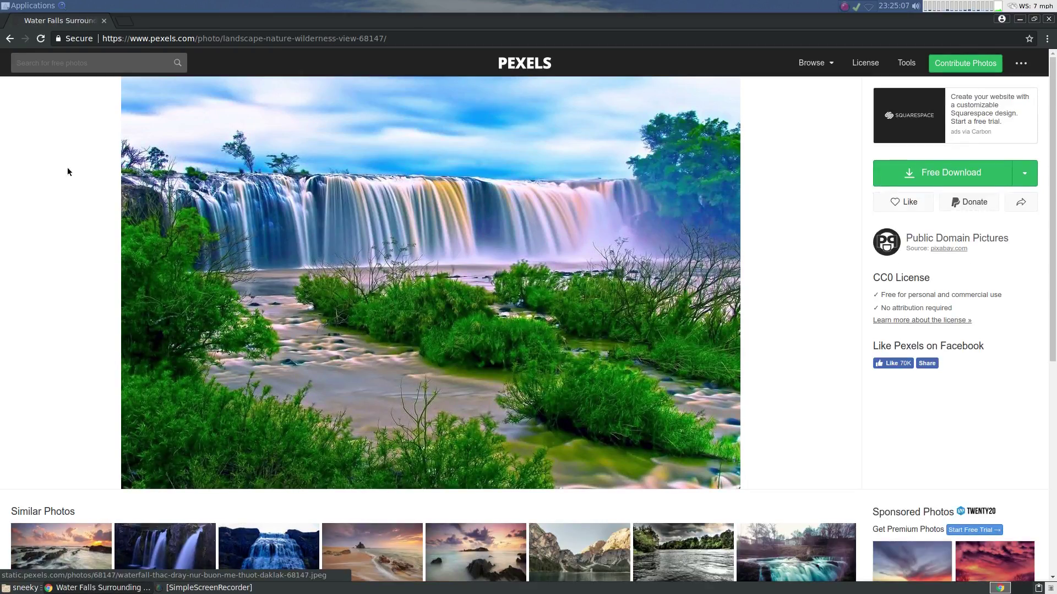
{"action": "left_click", "coordinate": [10, 38]}
{"action": "left_click", "coordinate": [174, 246]}
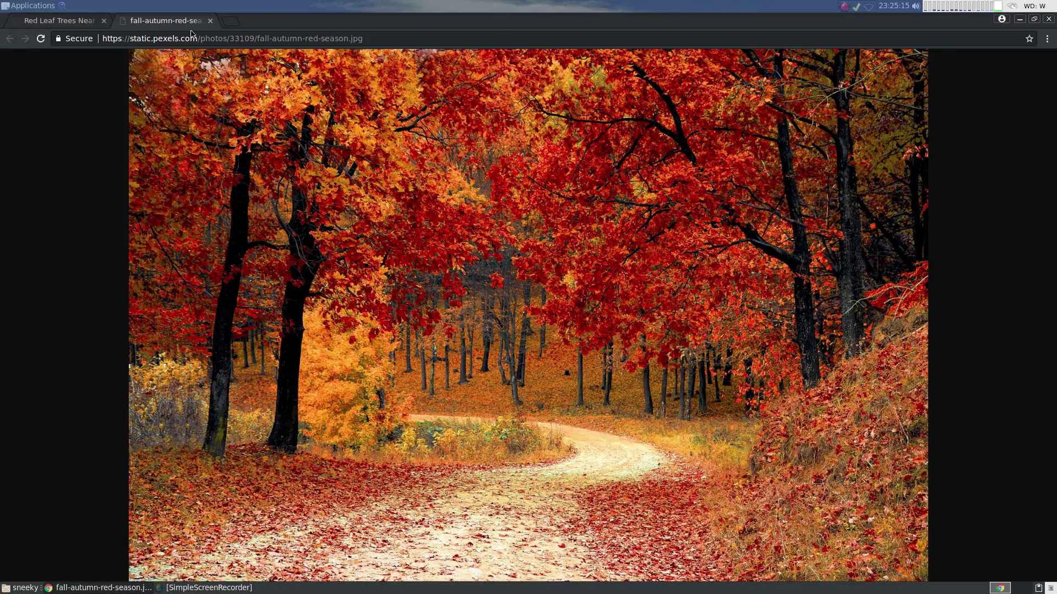
{"action": "left_click", "coordinate": [211, 20]}
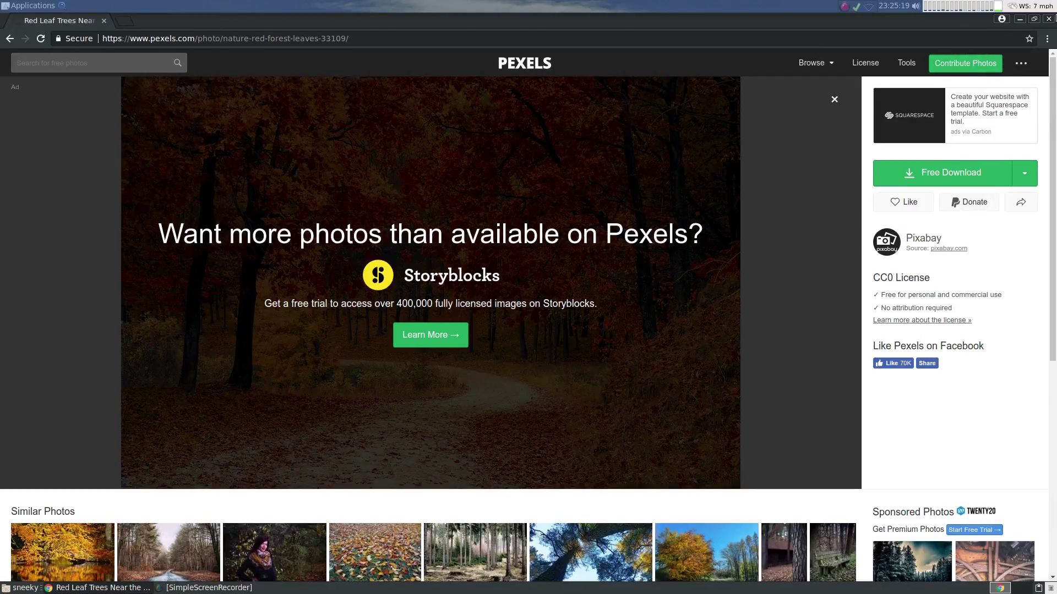
{"action": "left_click", "coordinate": [1048, 19]}
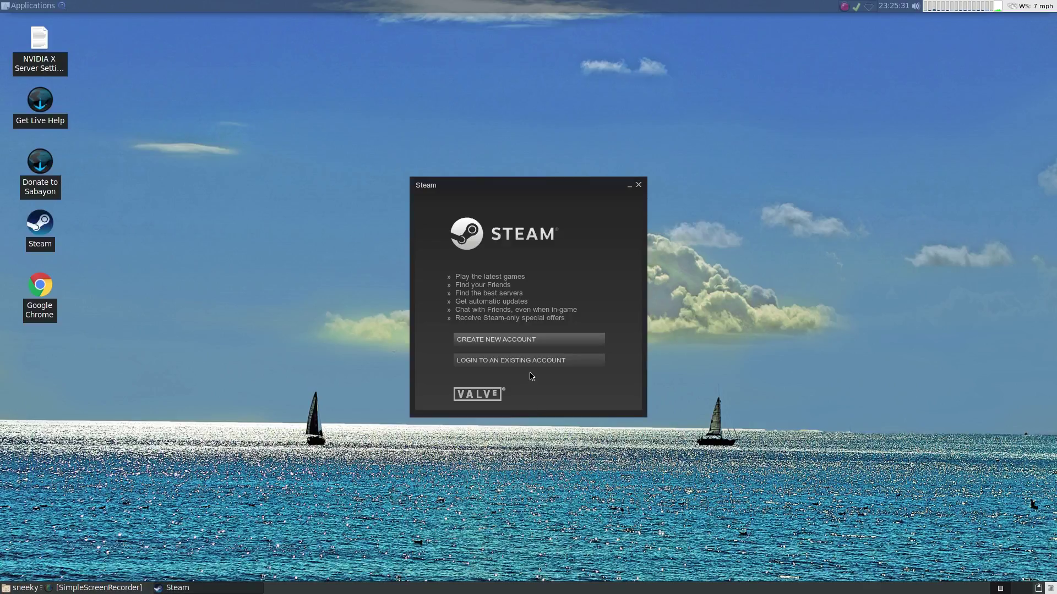
Open Steam's login form for an existing account.
{"action": "left_click", "coordinate": [528, 360]}
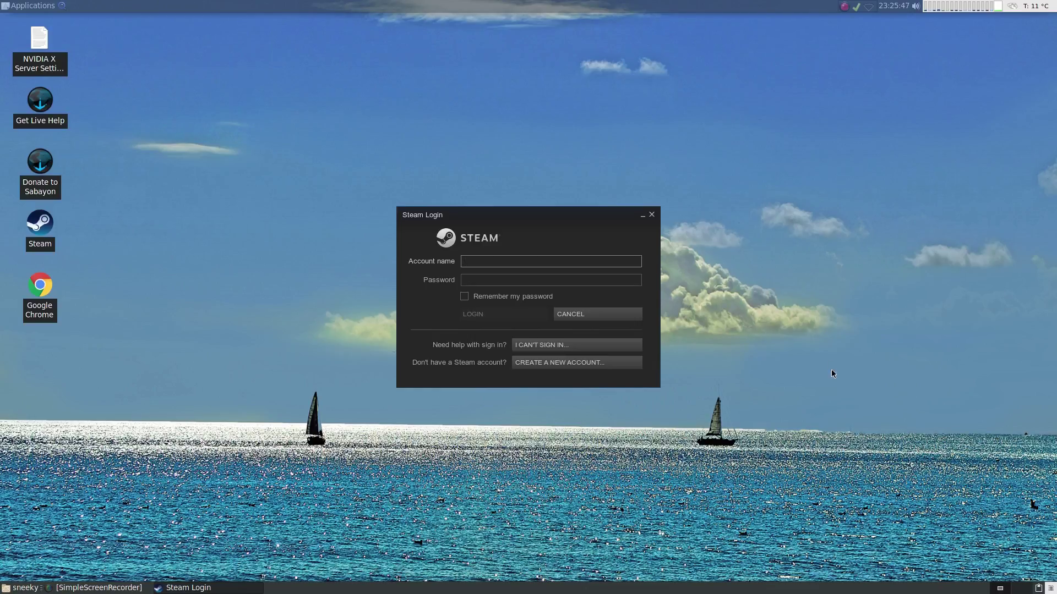
Close the Steam login window and launch 0 A.D. from Applications > Games.
{"action": "left_click", "coordinate": [651, 214]}
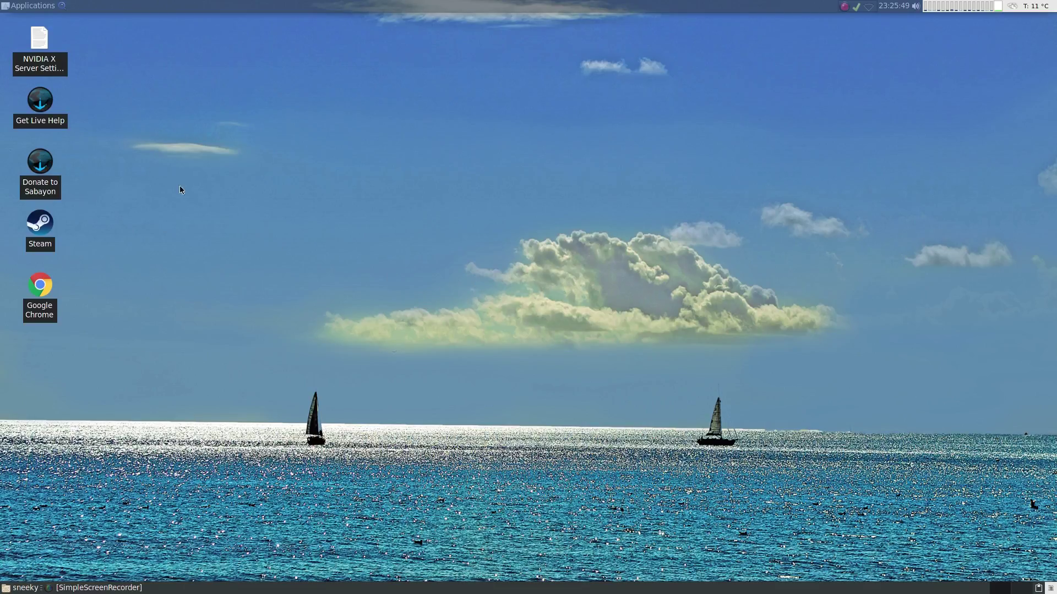
{"action": "left_click", "coordinate": [19, 6]}
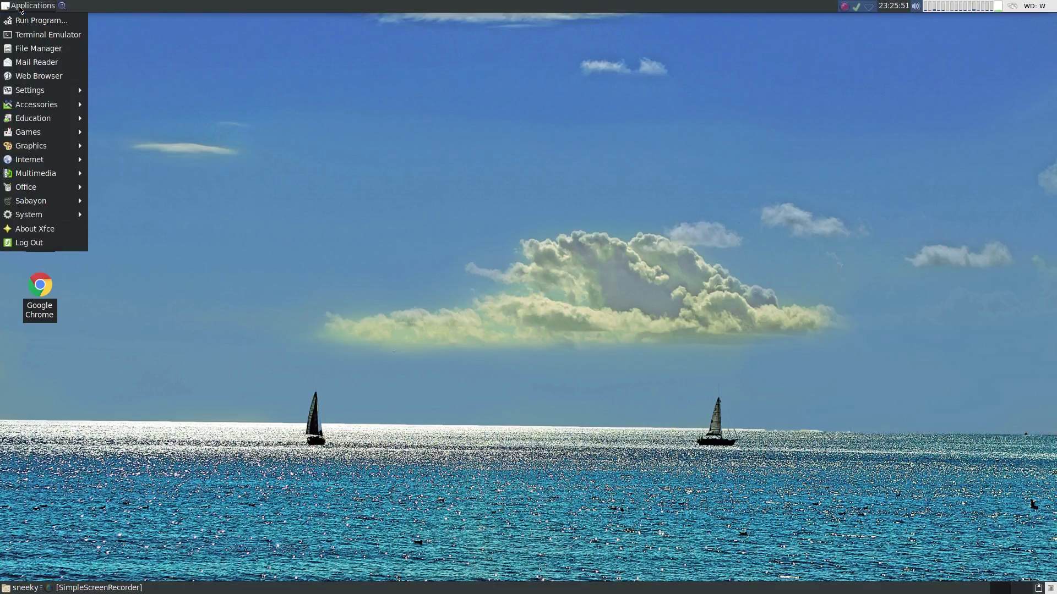
{"action": "mouse_move", "coordinate": [35, 134]}
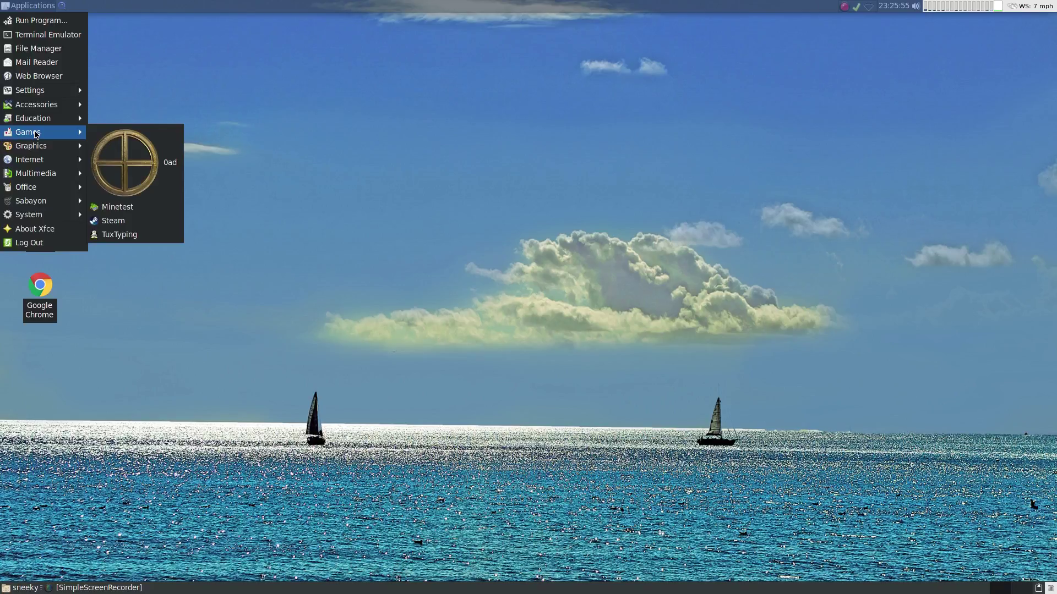
{"action": "left_click", "coordinate": [149, 167]}
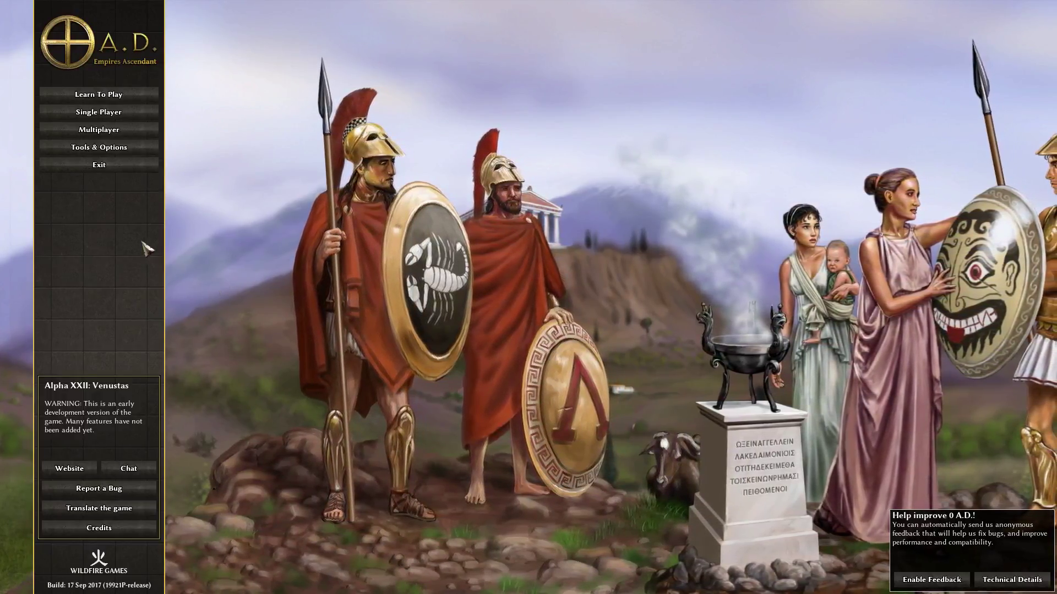
Start a Single Player match on Acropolis Bay (2) with the default settings.
{"action": "left_click", "coordinate": [106, 120]}
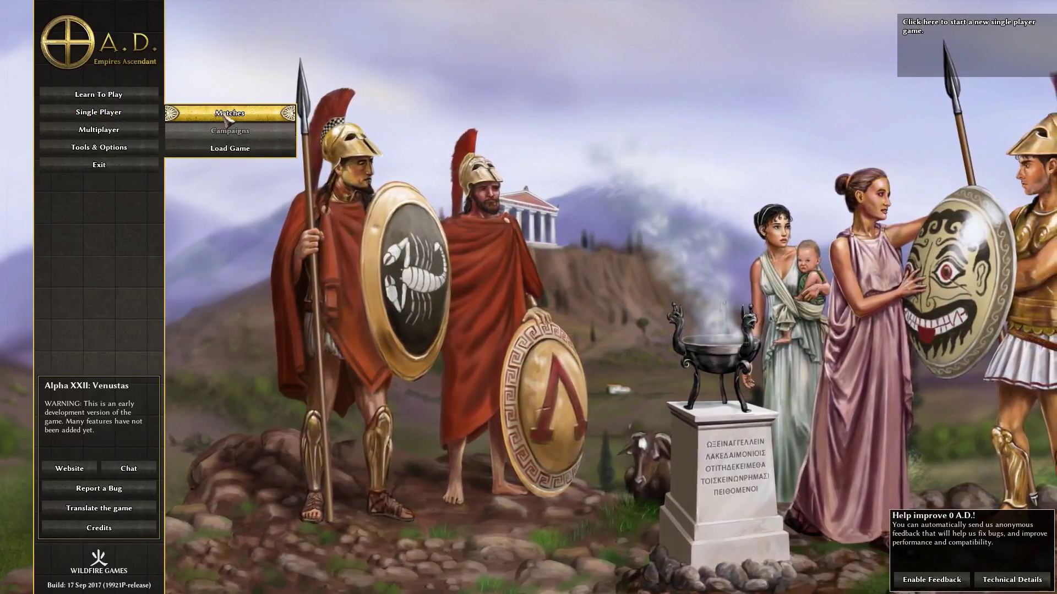
{"action": "left_click", "coordinate": [228, 114]}
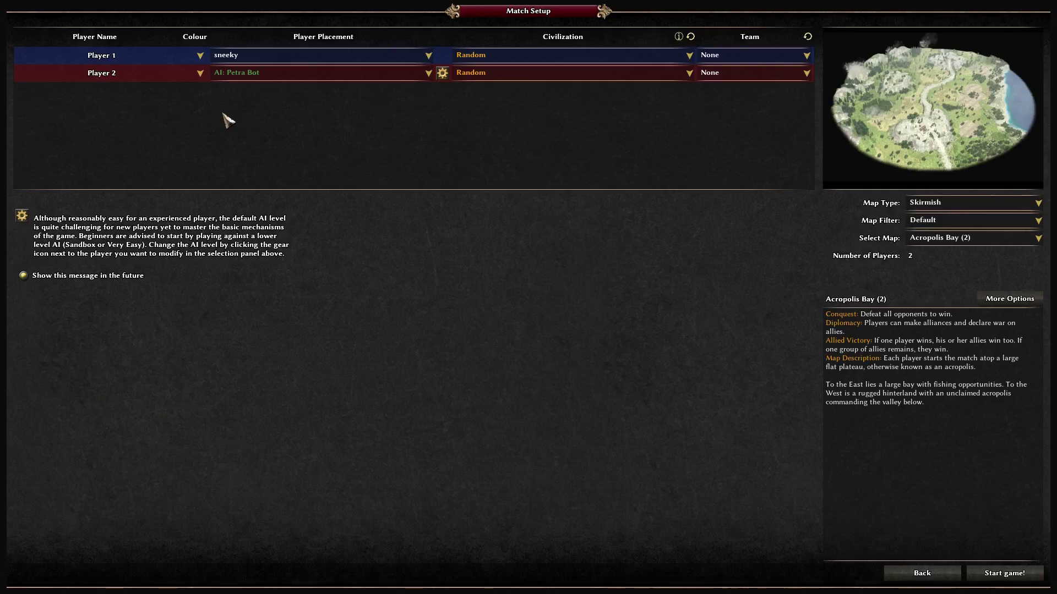
{"action": "left_click", "coordinate": [1003, 574]}
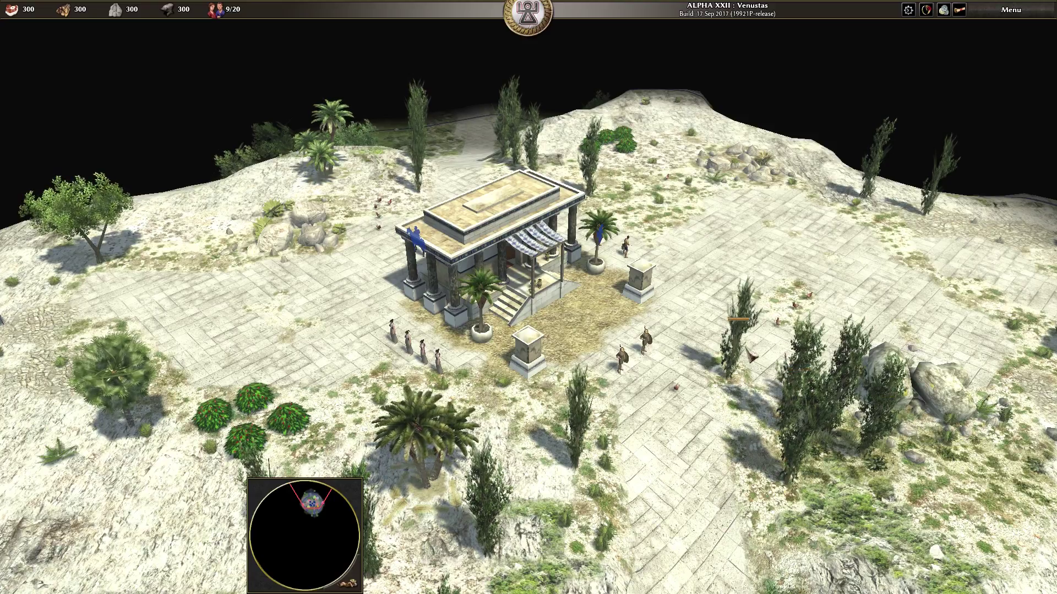
Select the spearman near the temple and send him to gather wood from a northern tree.
{"action": "scroll", "coordinate": [528, 297], "scroll_direction": "down", "scroll_amount": 5}
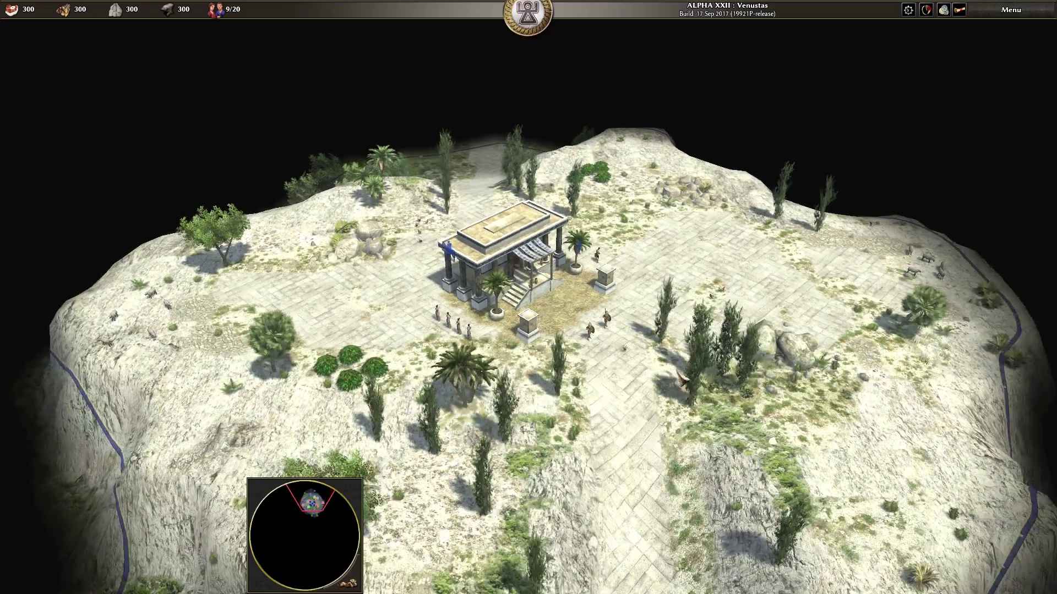
{"action": "scroll", "coordinate": [681, 378], "scroll_direction": "down", "scroll_amount": 3}
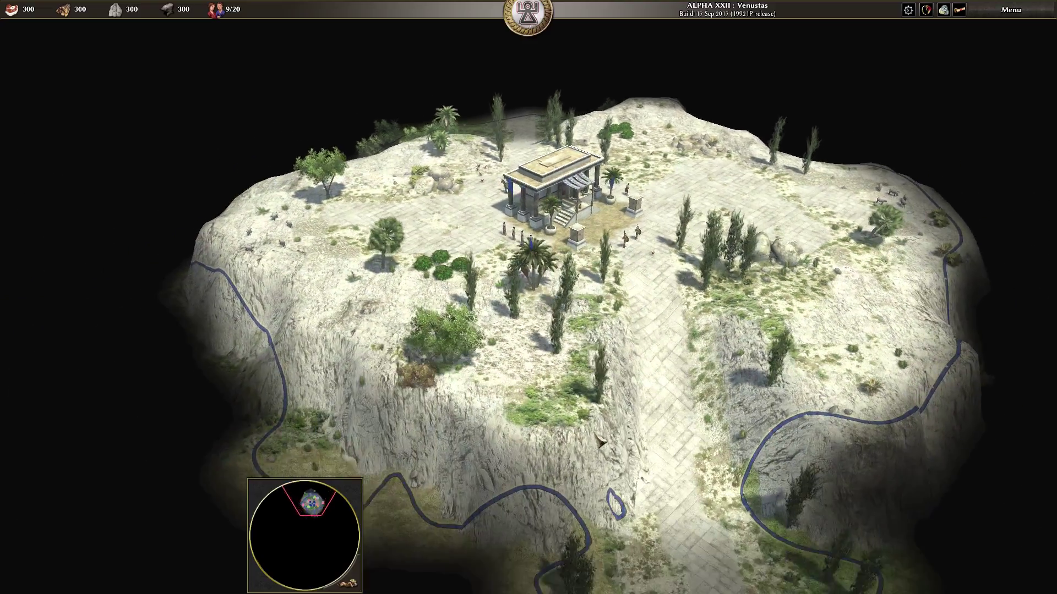
{"action": "scroll", "coordinate": [625, 400], "scroll_direction": "up", "scroll_amount": 2}
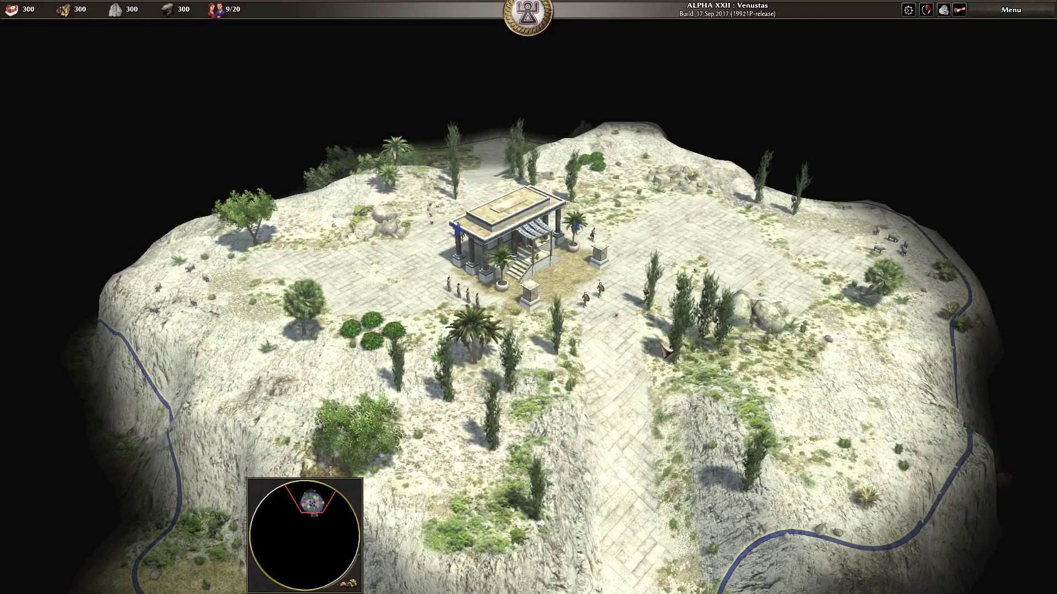
{"action": "scroll", "coordinate": [628, 385], "scroll_direction": "down", "scroll_amount": 2}
{"action": "left_click_drag", "start_coordinate": [636, 307], "coordinate": [632, 314]}
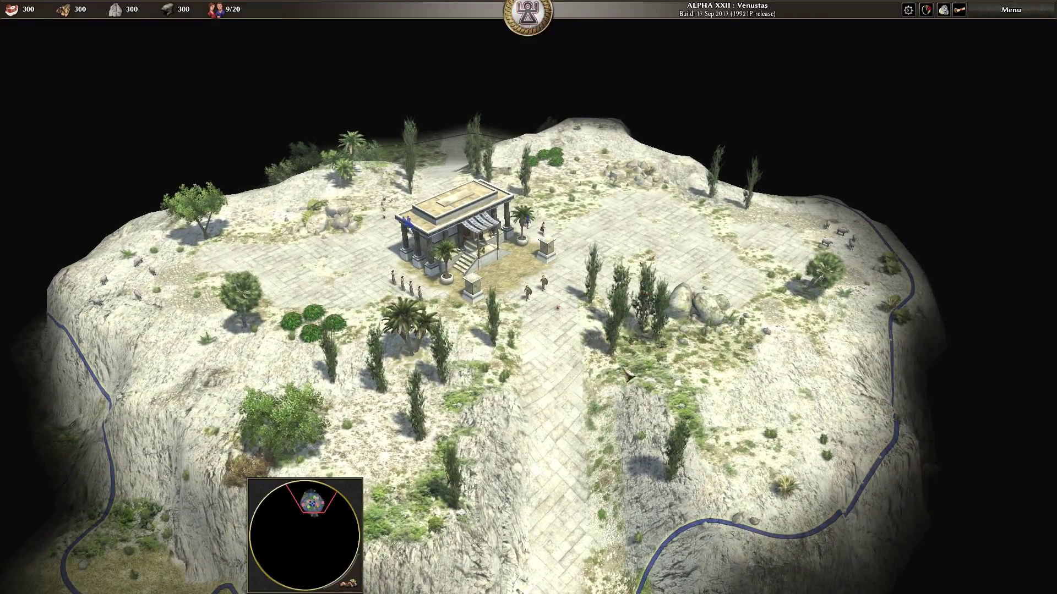
{"action": "left_click", "coordinate": [528, 294]}
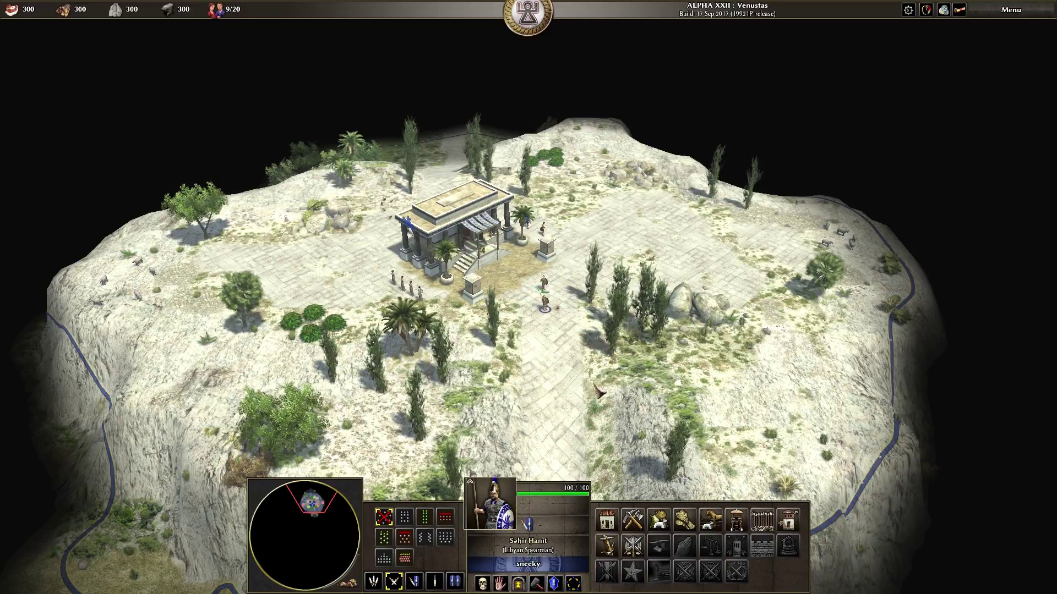
{"action": "scroll", "coordinate": [611, 344], "scroll_direction": "up", "scroll_amount": 5}
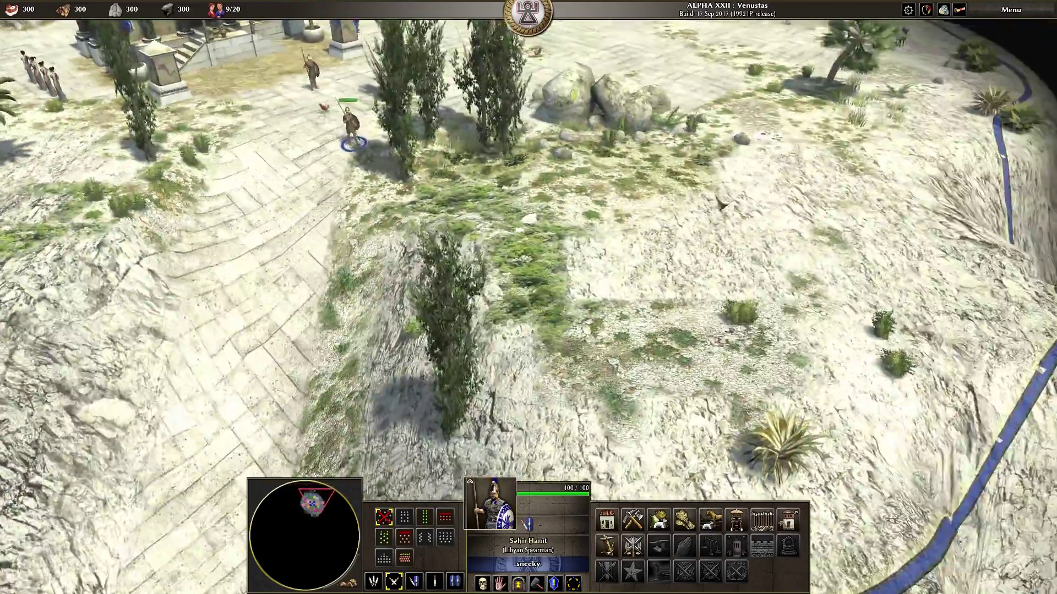
{"action": "key", "text": "Up"}
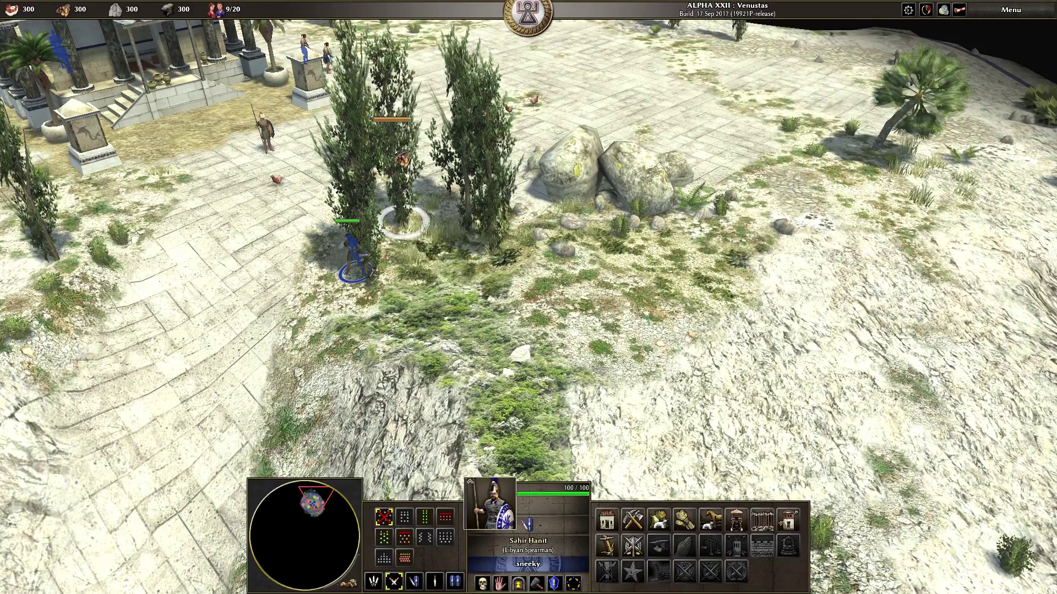
{"action": "right_click", "coordinate": [403, 160]}
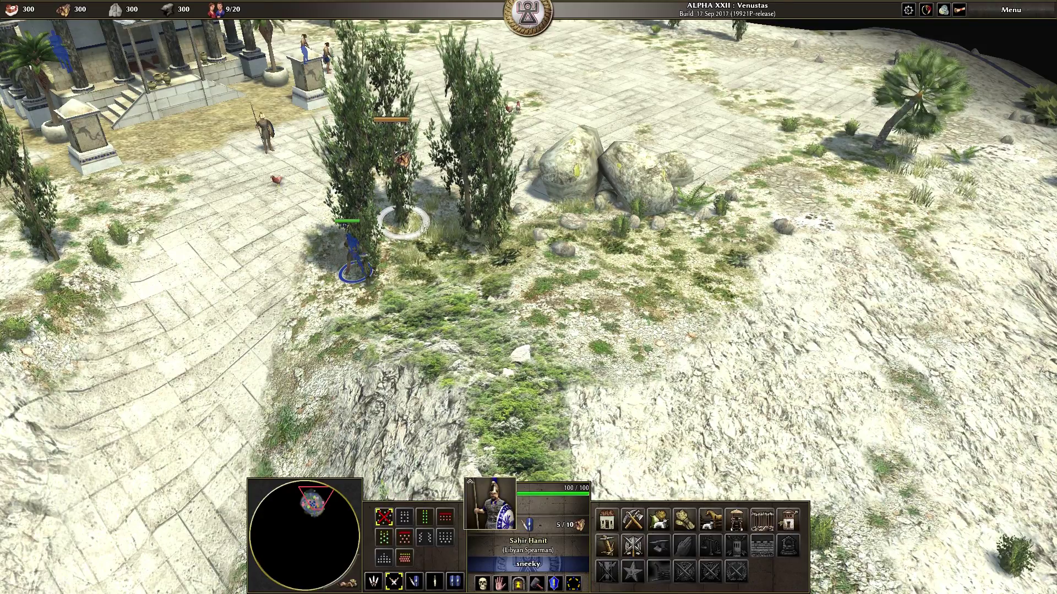
Leave the match through Menu > Exit, pass the summary, and request quitting 0 A.D.
{"action": "left_click", "coordinate": [1024, 13]}
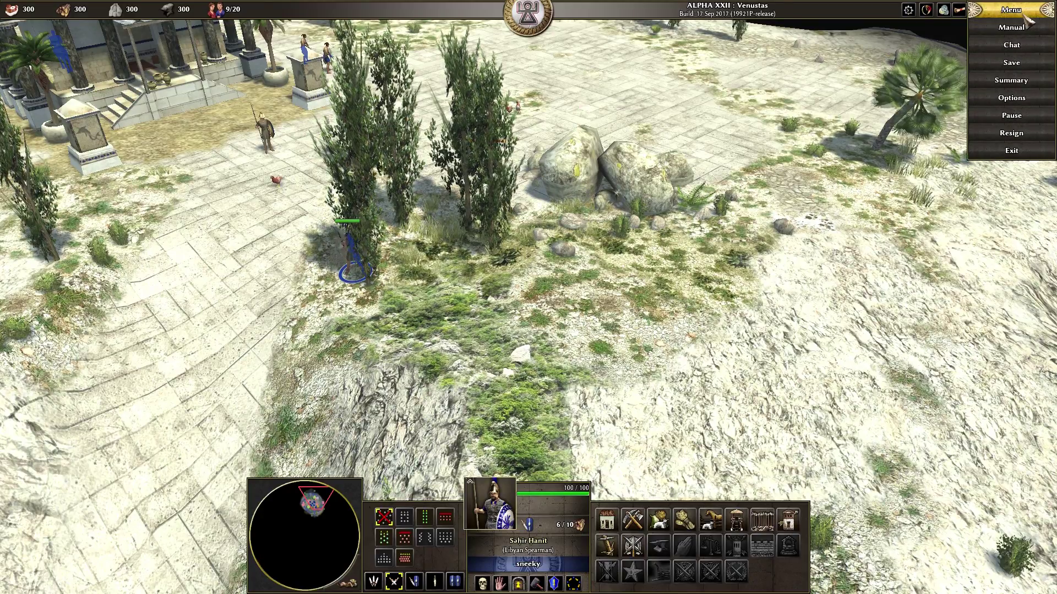
{"action": "left_click", "coordinate": [1011, 150]}
{"action": "left_click", "coordinate": [598, 341]}
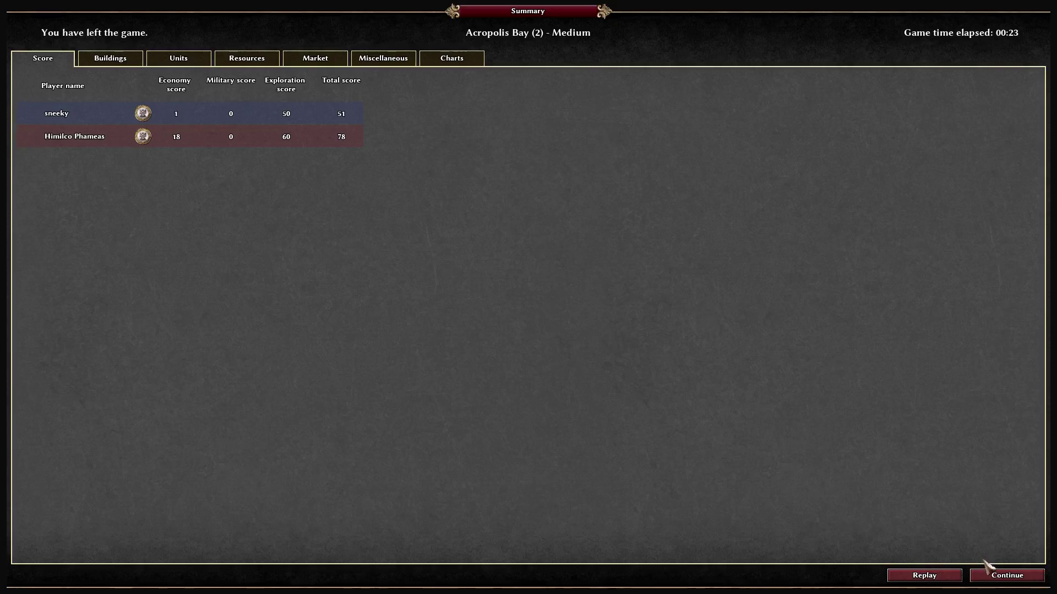
{"action": "left_click", "coordinate": [998, 577]}
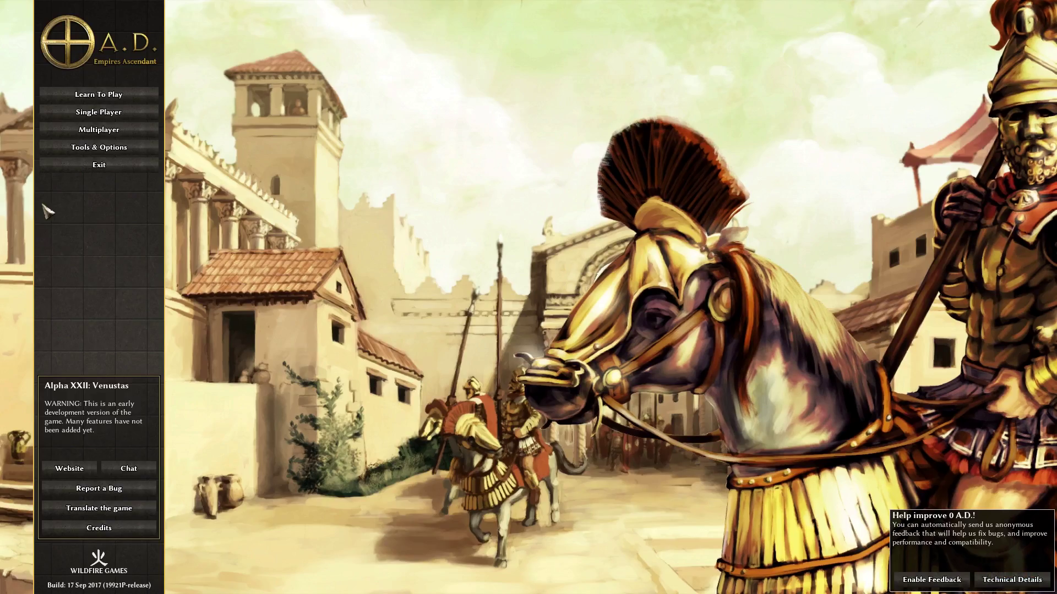
{"action": "left_click", "coordinate": [81, 170]}
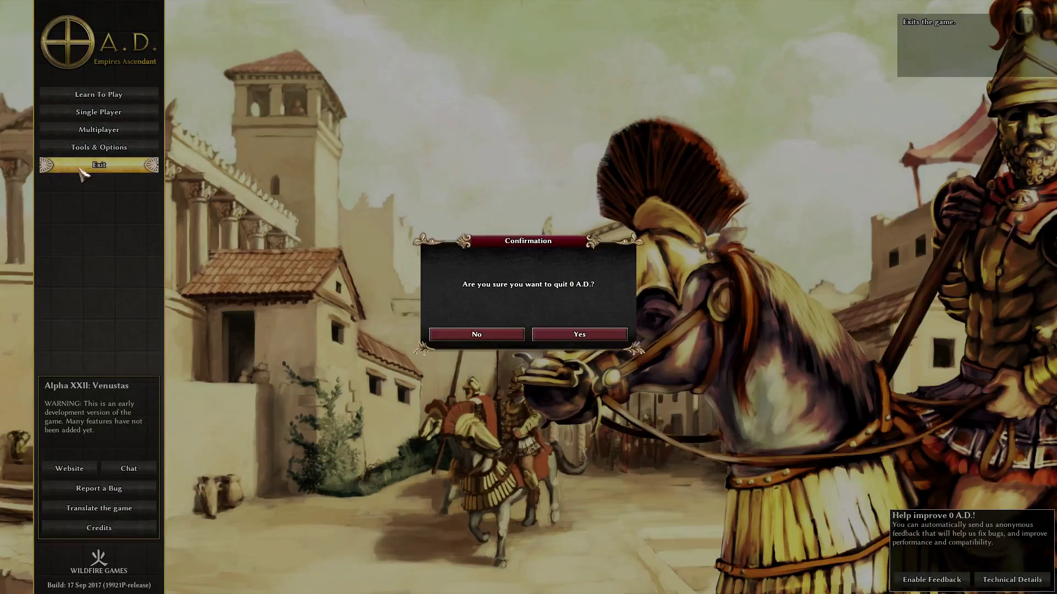
Quit 0 A.D. and launch Rigo Application Browser from Applications > System.
{"action": "left_click", "coordinate": [573, 337]}
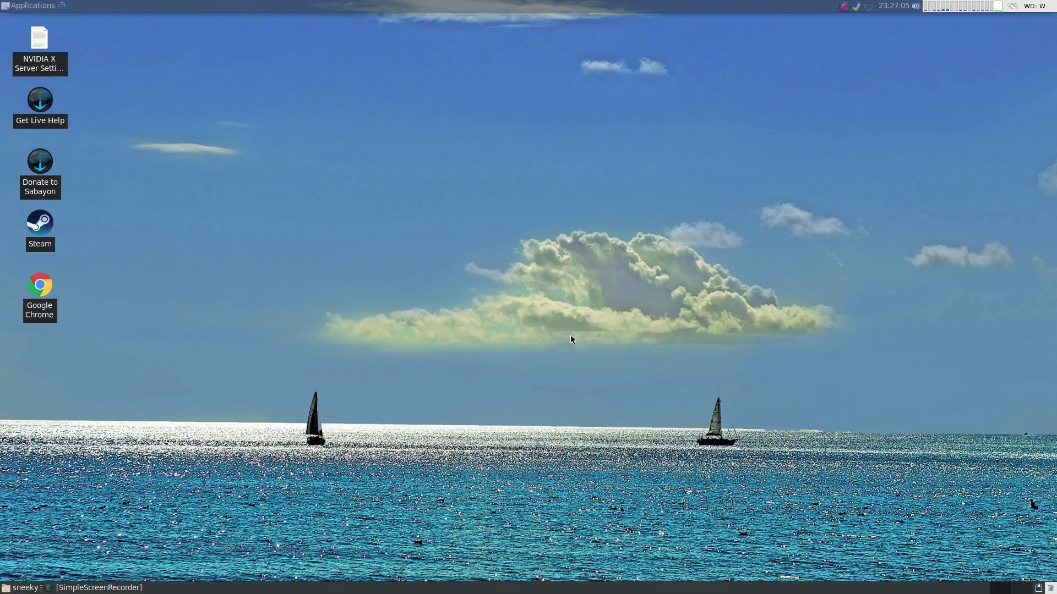
{"action": "left_click", "coordinate": [14, 10]}
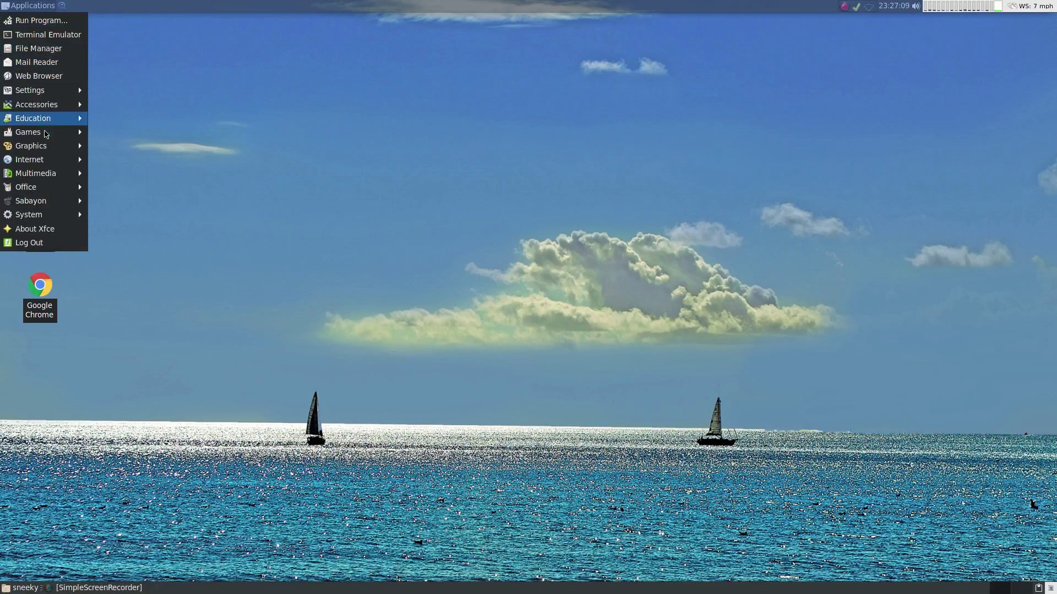
{"action": "mouse_move", "coordinate": [61, 220]}
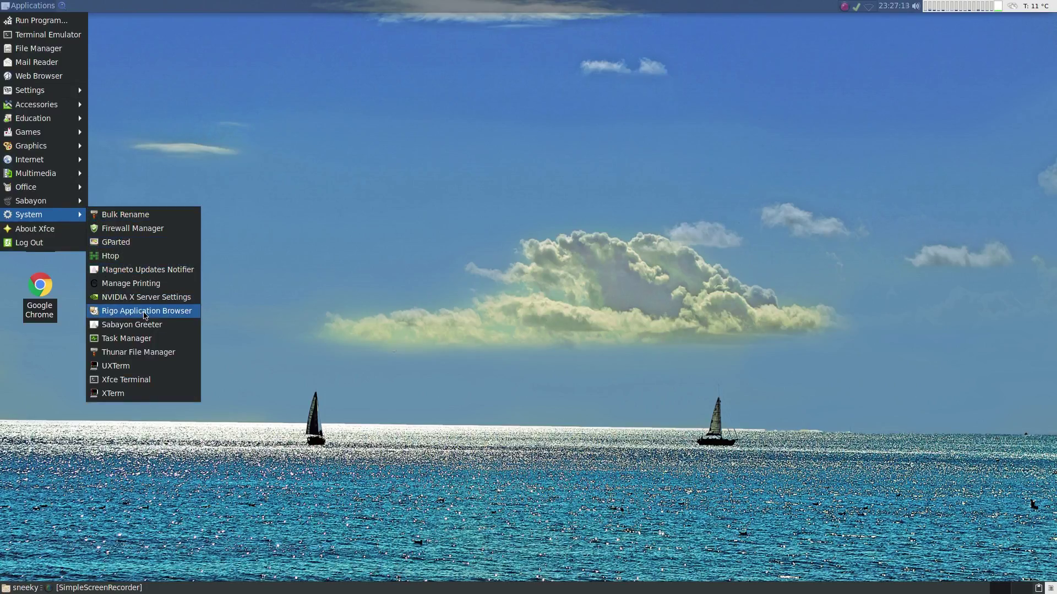
{"action": "left_click", "coordinate": [145, 311]}
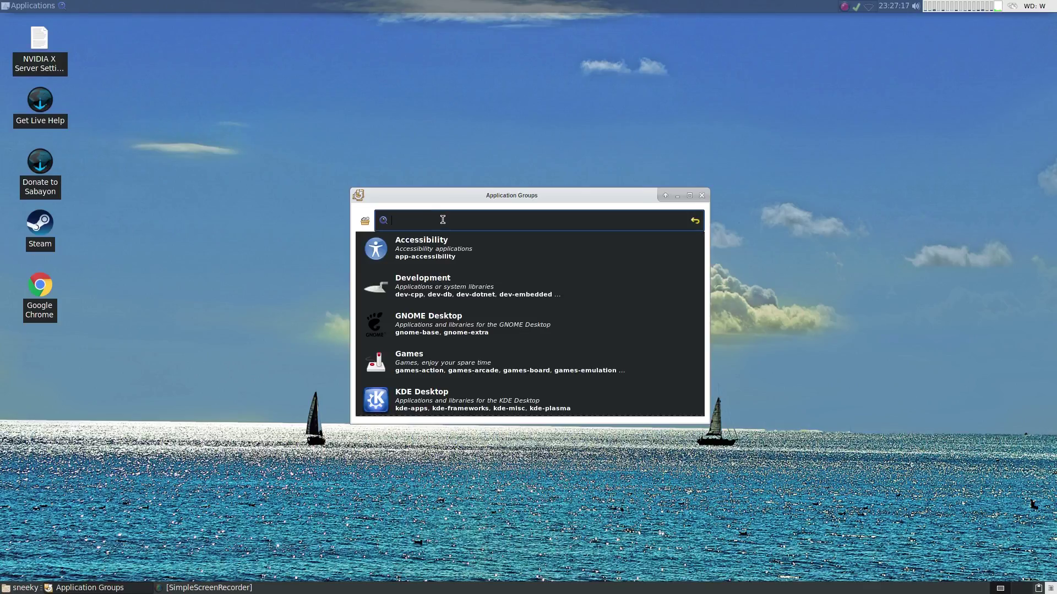
Install Firefox 56.0 and its required packages, authorising with the root password.
{"action": "type", "text": "firef"}
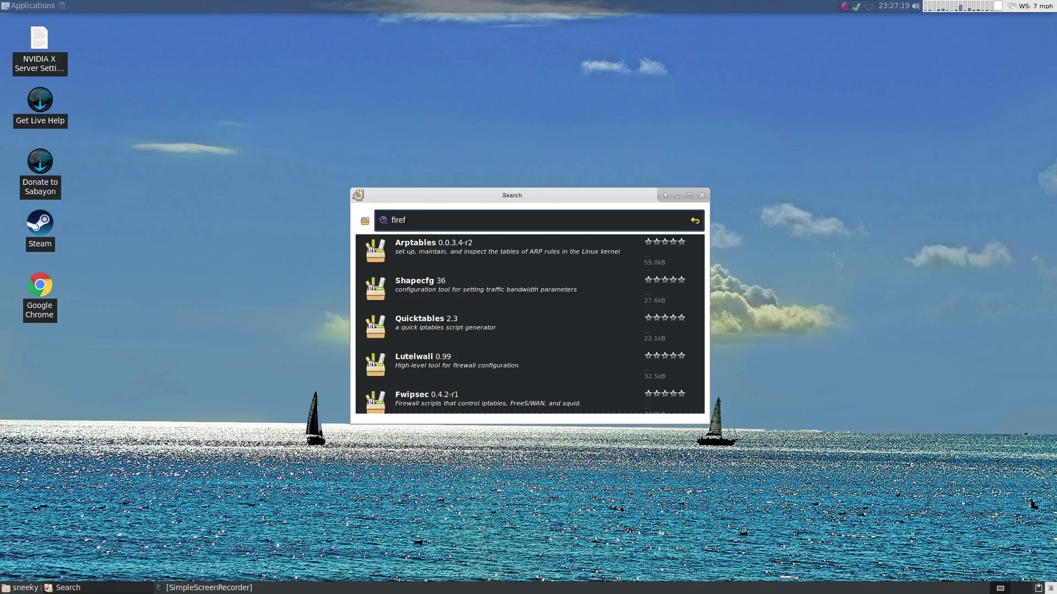
{"action": "type", "text": "ox"}
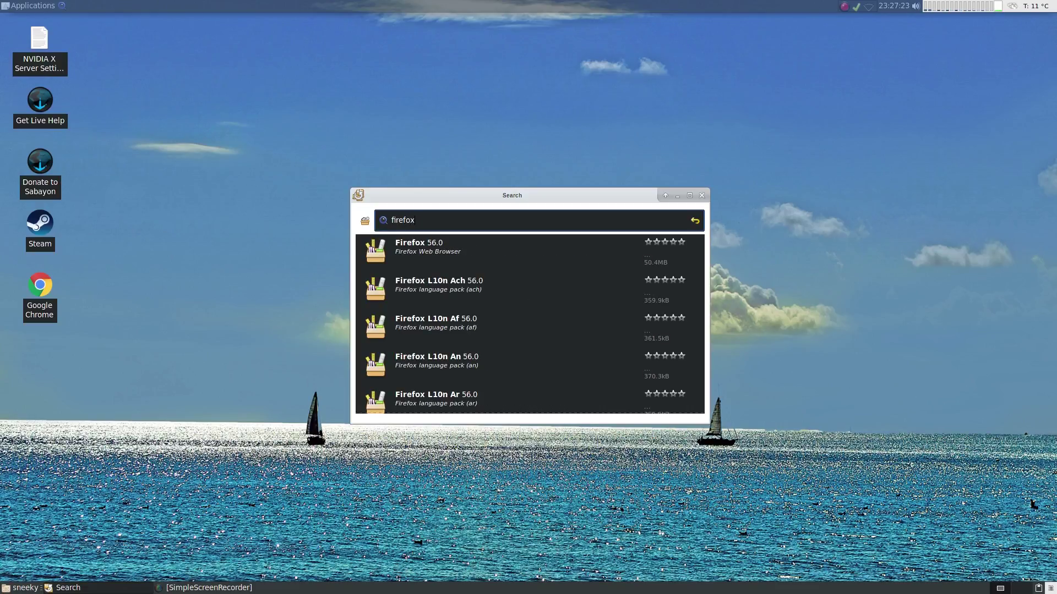
{"action": "left_click", "coordinate": [430, 251]}
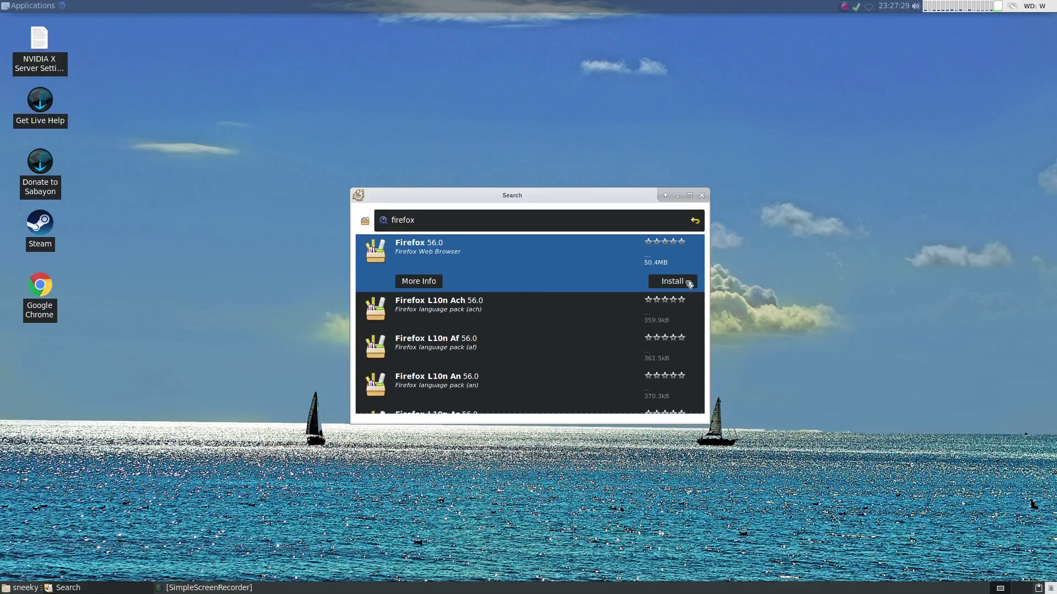
{"action": "left_click", "coordinate": [689, 283]}
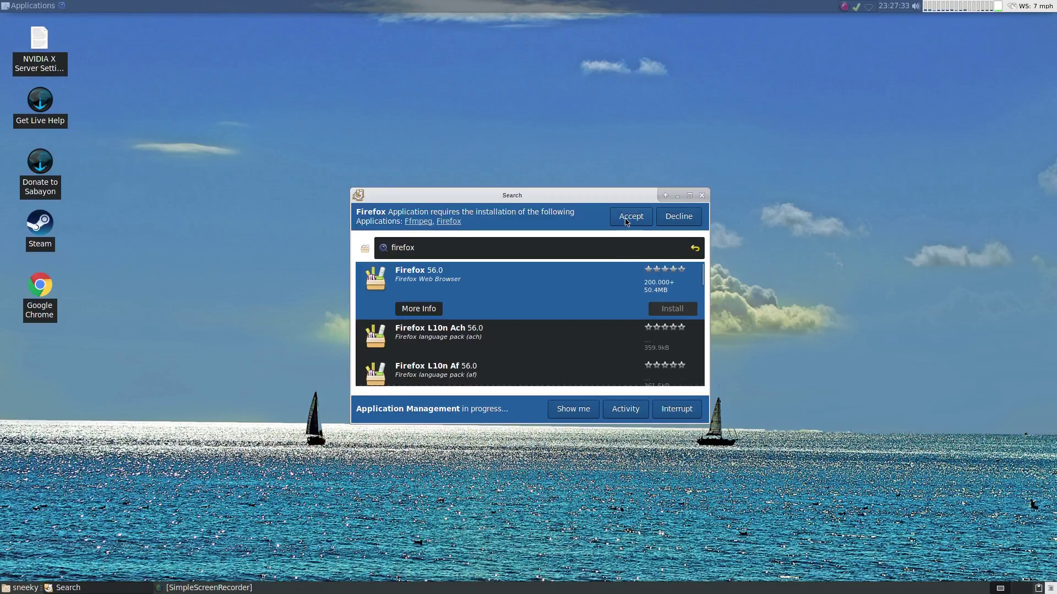
{"action": "left_click", "coordinate": [627, 222]}
{"action": "left_click", "coordinate": [629, 220]}
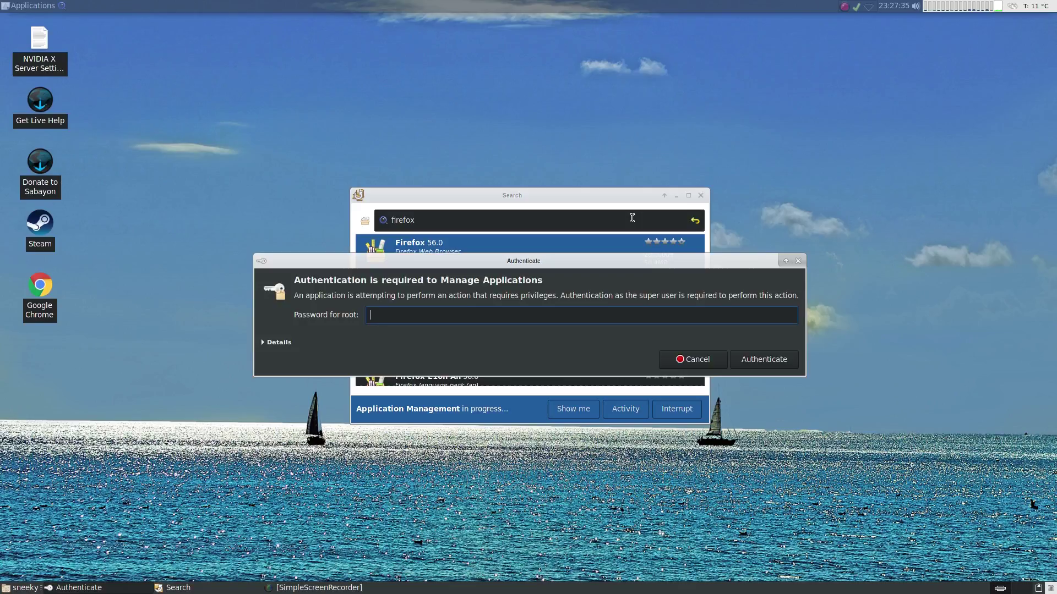
{"action": "type", "text": "**********"}
{"action": "key", "text": "Return"}
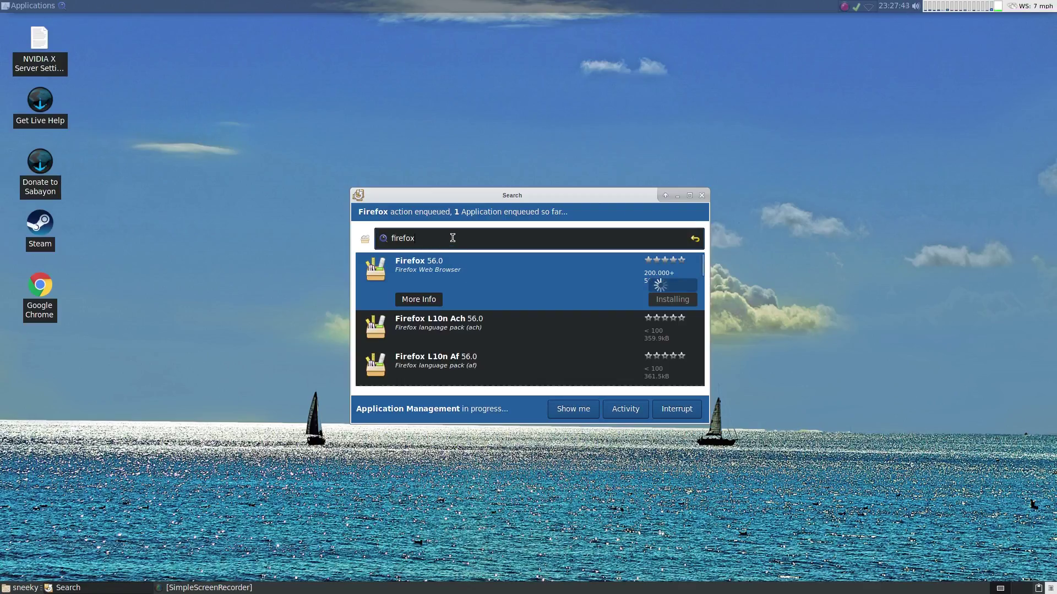
{"action": "key", "text": "BackSpace"}
{"action": "key", "text": "BackSpace"}
{"action": "key", "text": "BackSpace"}
{"action": "key", "text": "BackSpace"}
{"action": "key", "text": "BackSpace"}
{"action": "key", "text": "BackSpace"}
{"action": "key", "text": "BackSpace"}
Search for abiword and install AbiWord with its required packages.
{"action": "type", "text": "abi"}
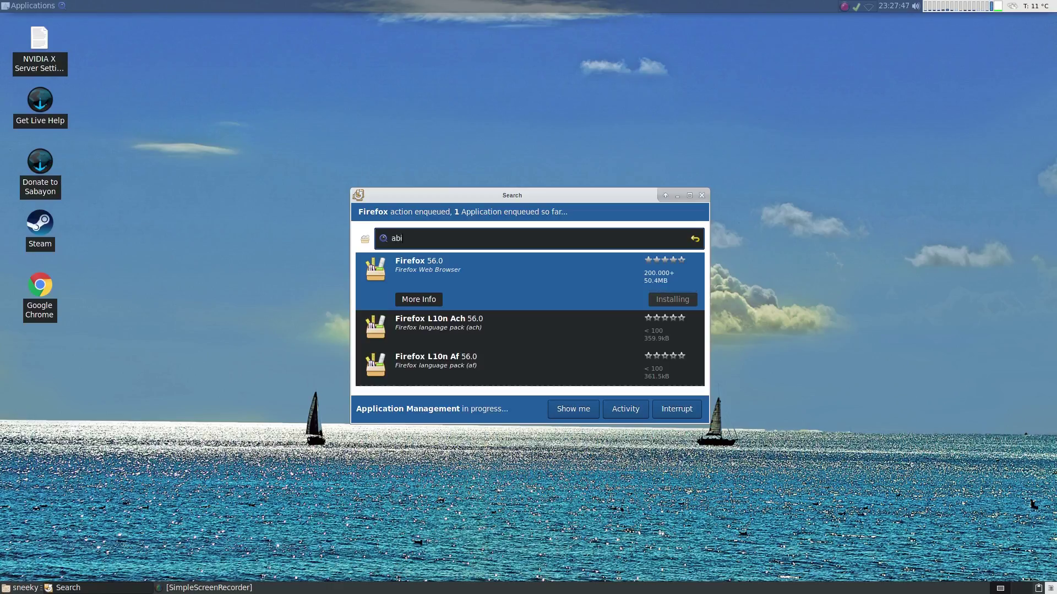
{"action": "type", "text": "word"}
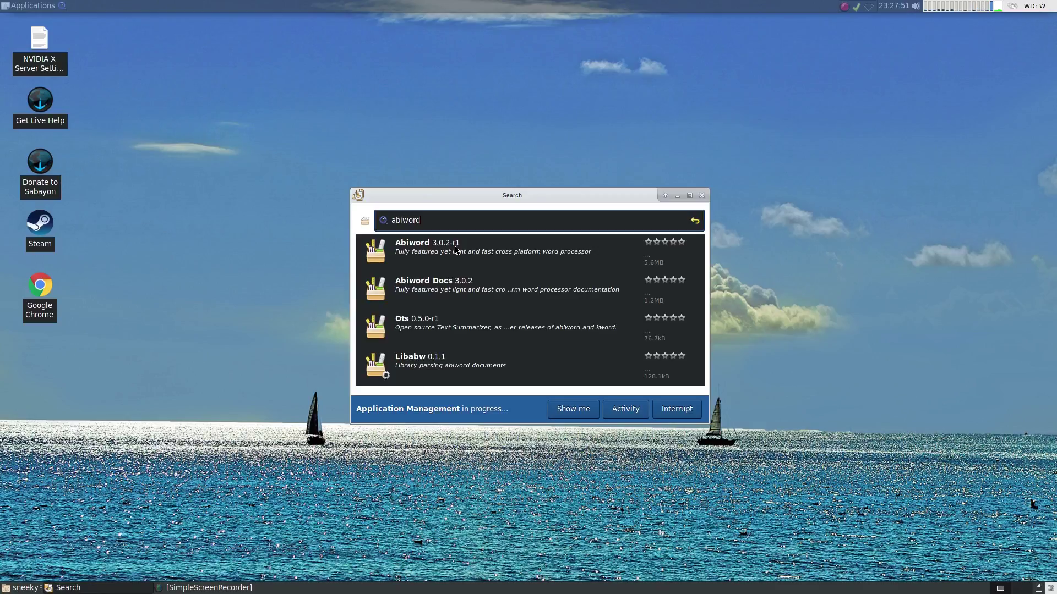
{"action": "left_click", "coordinate": [459, 251]}
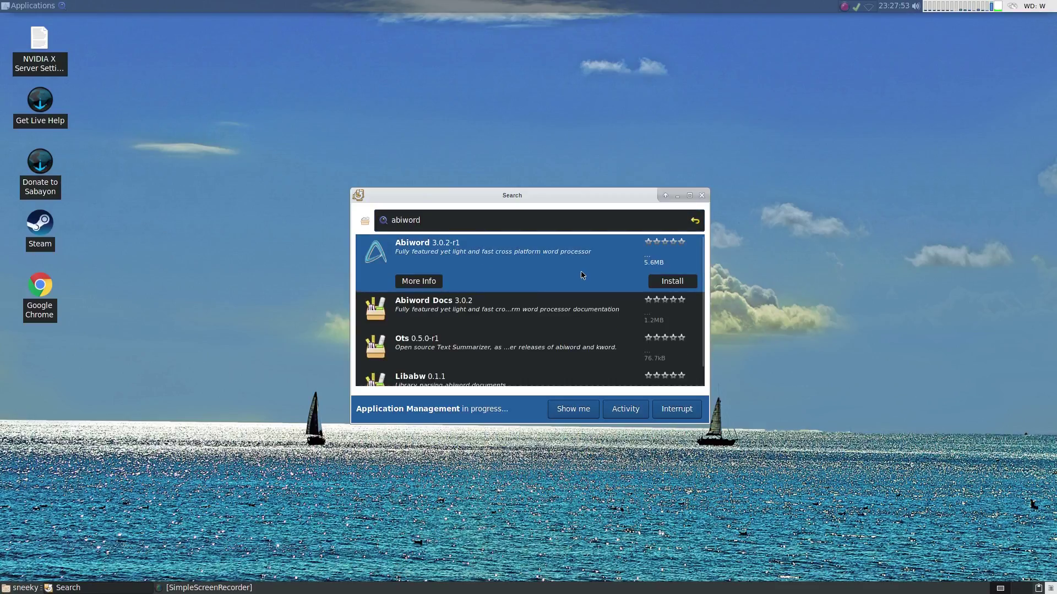
{"action": "left_click", "coordinate": [679, 283]}
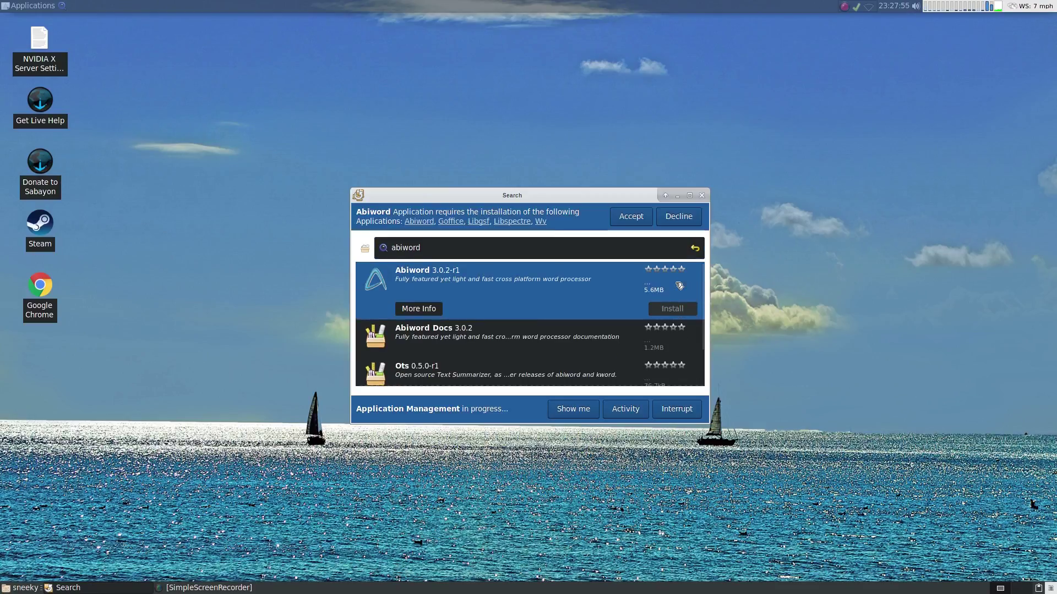
{"action": "left_click", "coordinate": [638, 220]}
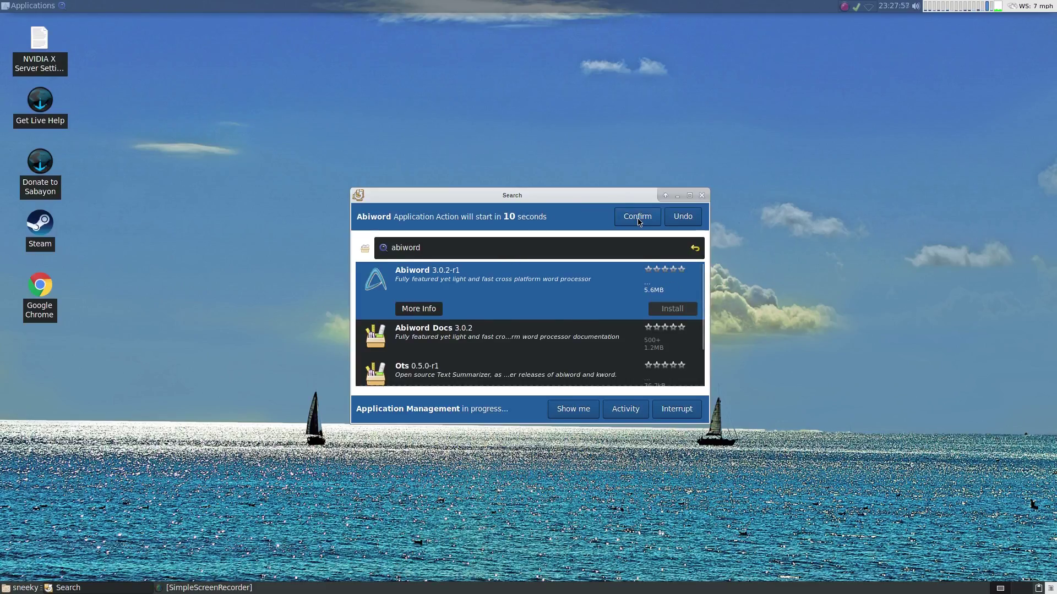
{"action": "left_click", "coordinate": [637, 218]}
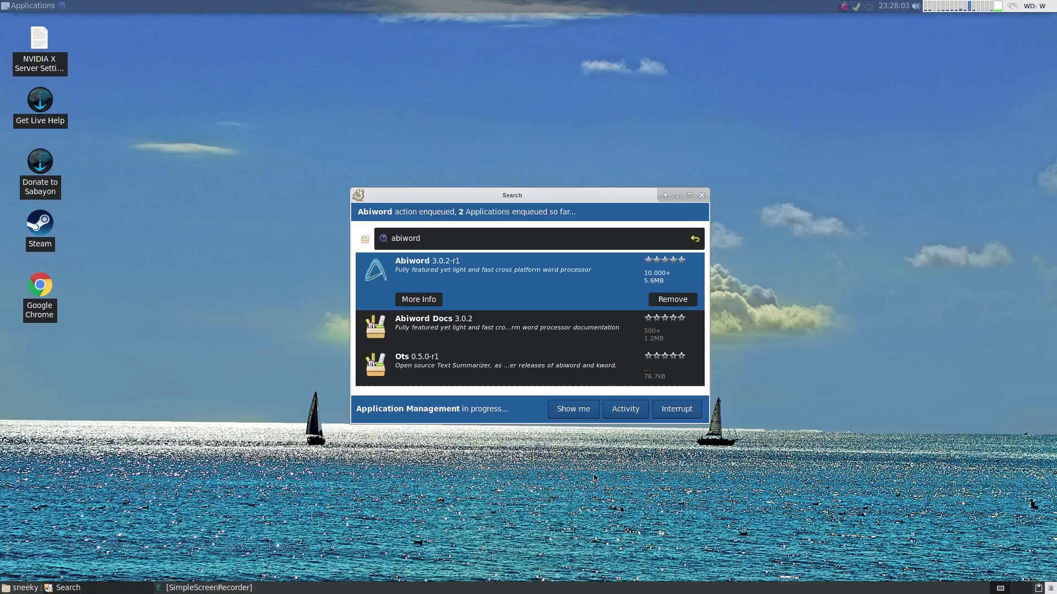
Show the installation progress window, enlarge it, and expand the detailed log.
{"action": "left_click", "coordinate": [578, 410]}
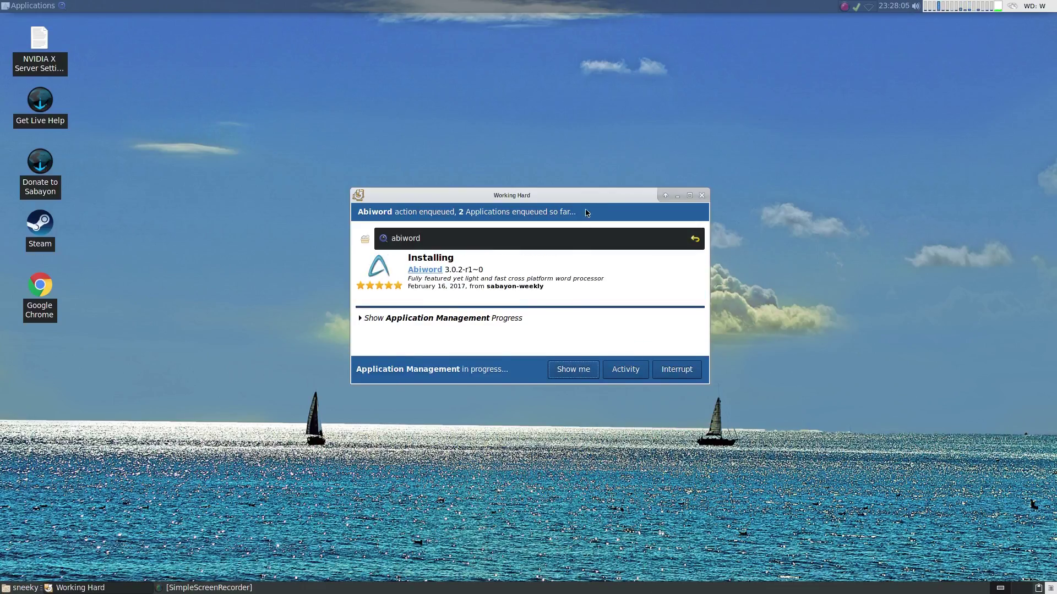
{"action": "left_click_drag", "start_coordinate": [590, 192], "coordinate": [592, 66]}
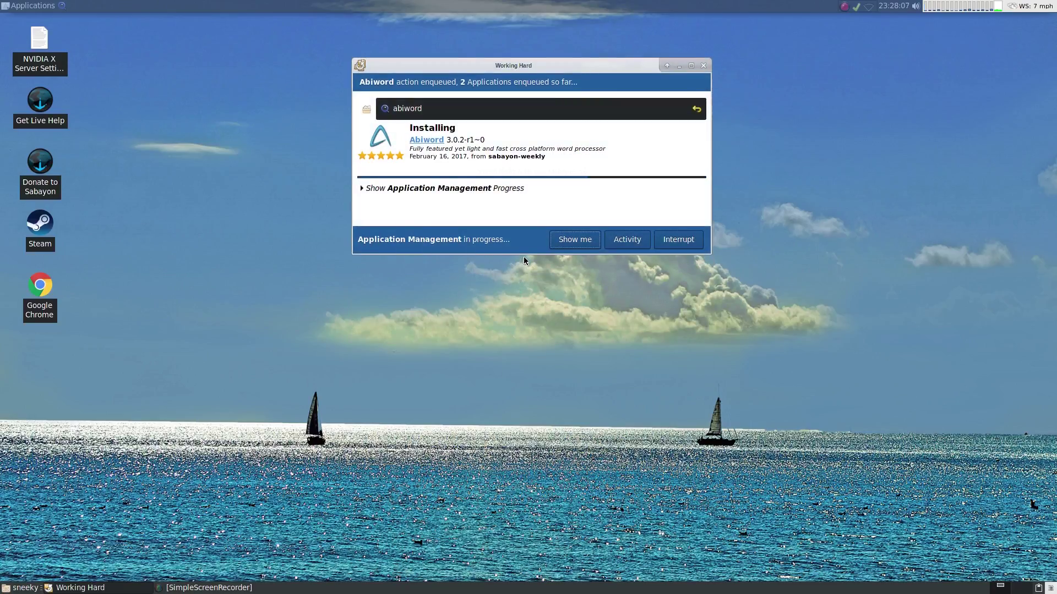
{"action": "left_click_drag", "start_coordinate": [524, 251], "coordinate": [524, 489]}
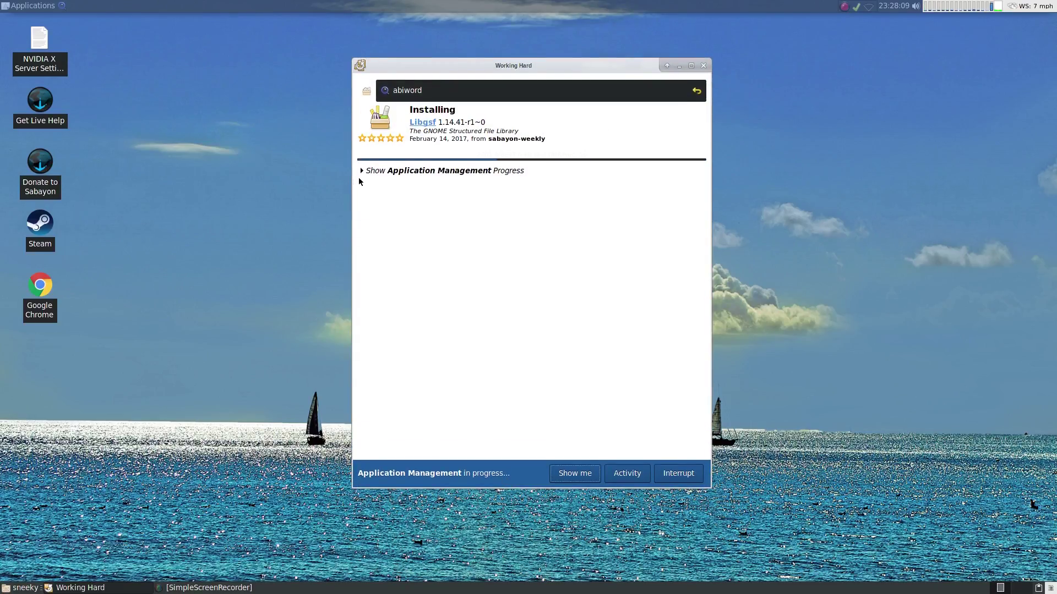
{"action": "left_click", "coordinate": [362, 171]}
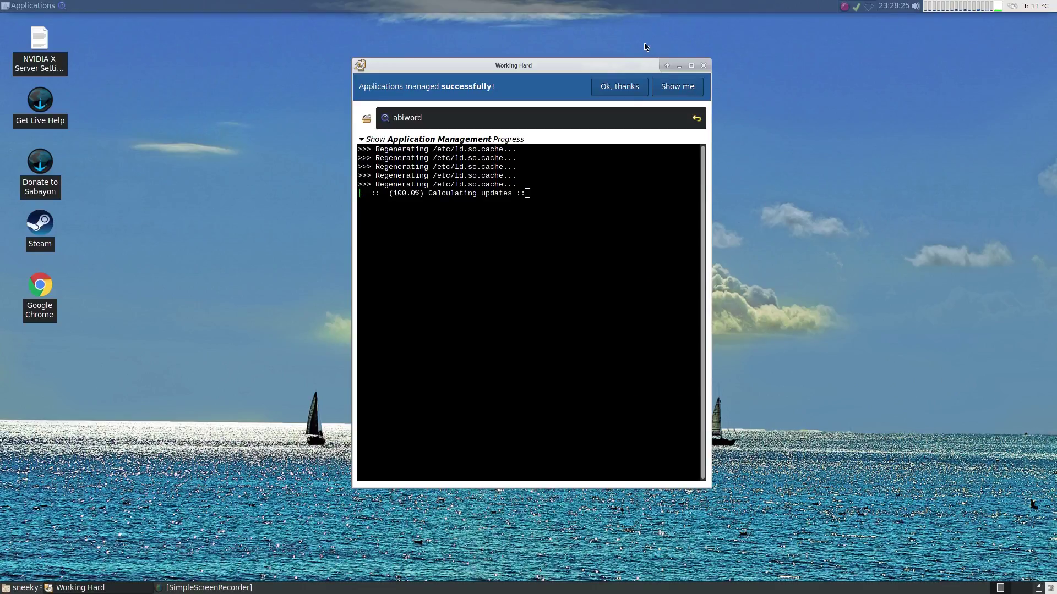
Close Rigo, then open AbiWord from Applications > Office and close its Untitled1 document.
{"action": "left_click", "coordinate": [628, 86]}
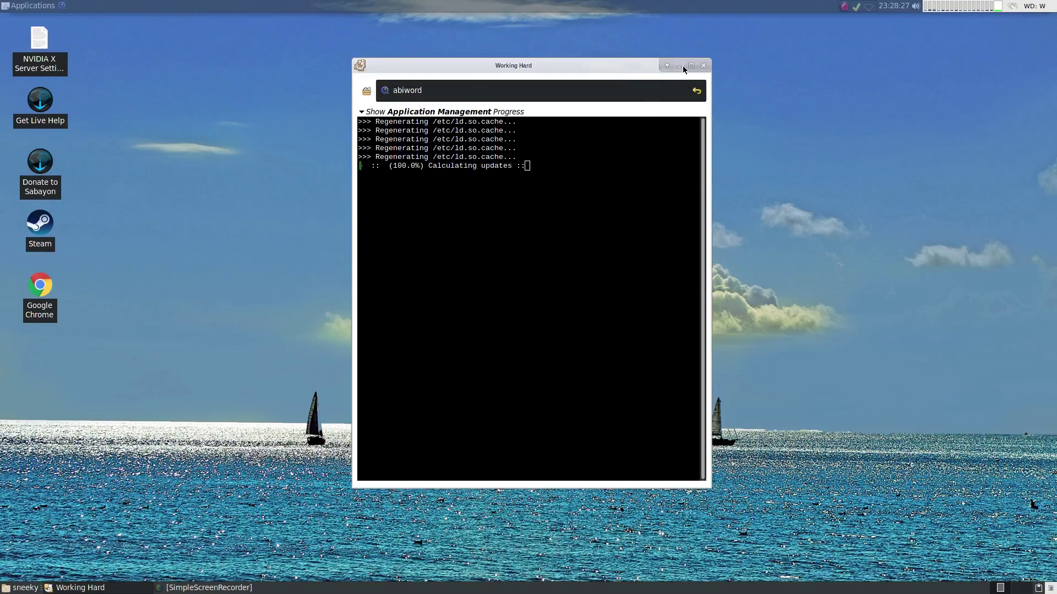
{"action": "left_click", "coordinate": [702, 66]}
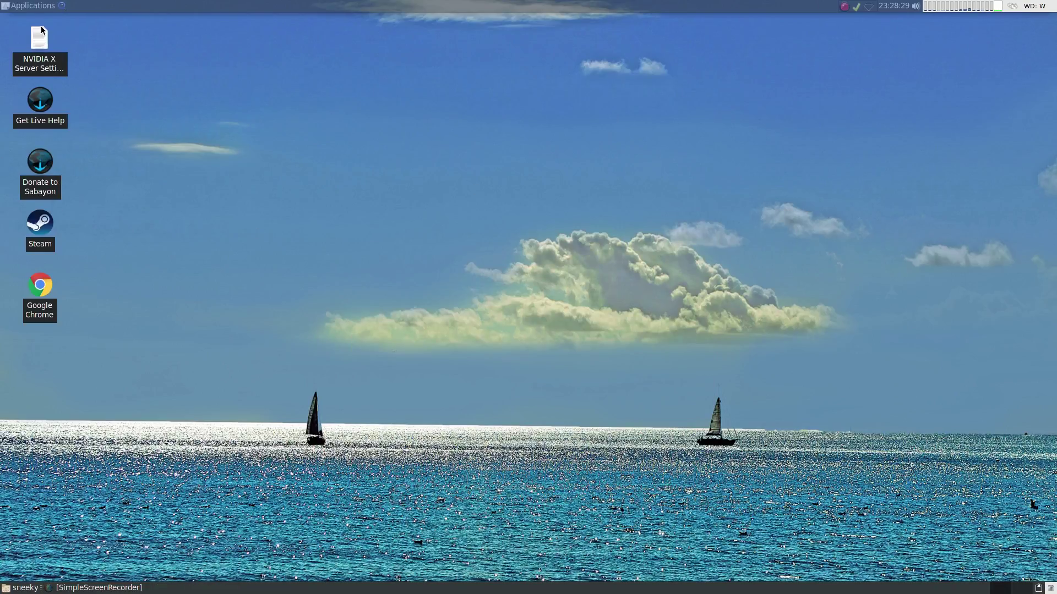
{"action": "left_click", "coordinate": [31, 7]}
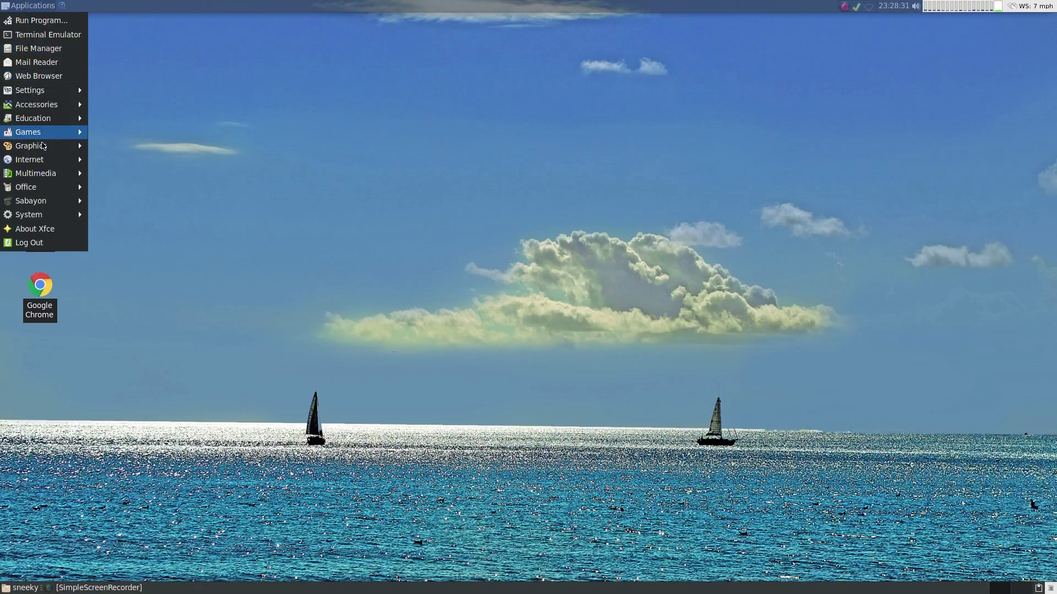
{"action": "mouse_move", "coordinate": [45, 160]}
{"action": "mouse_move", "coordinate": [50, 188]}
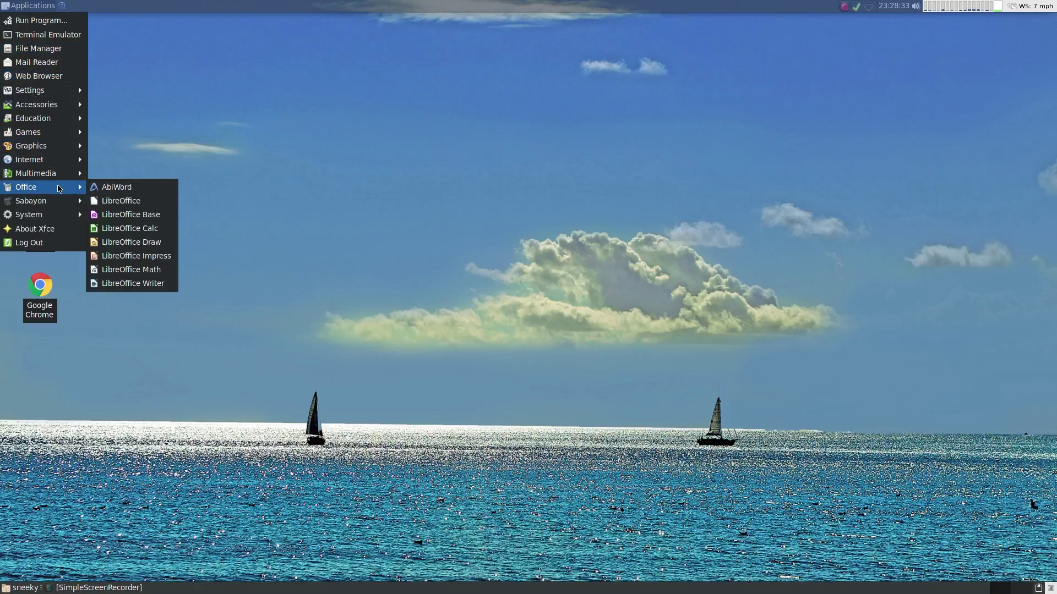
{"action": "left_click", "coordinate": [104, 189]}
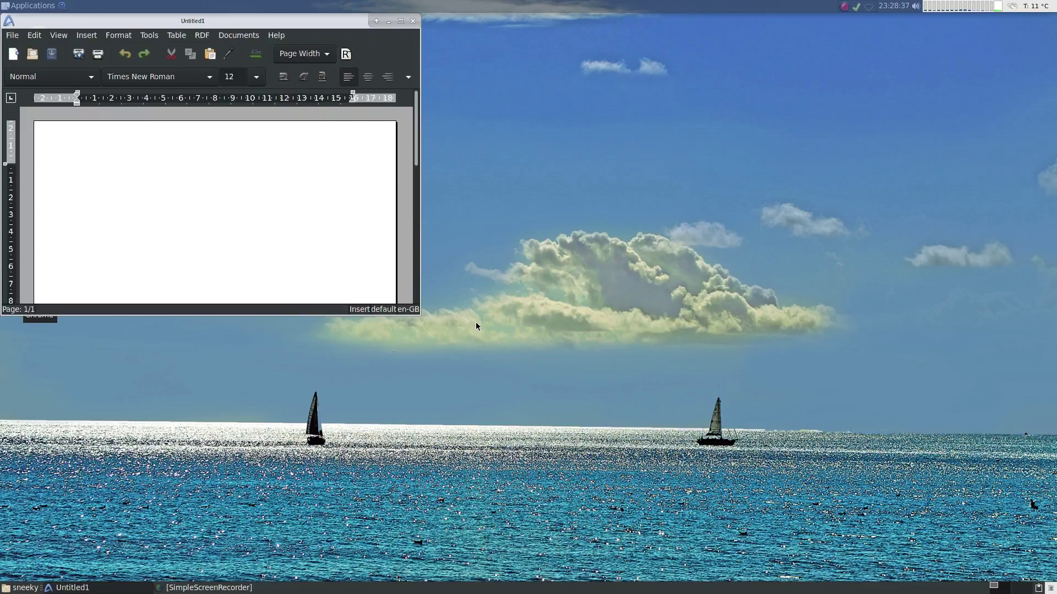
{"action": "left_click", "coordinate": [414, 22]}
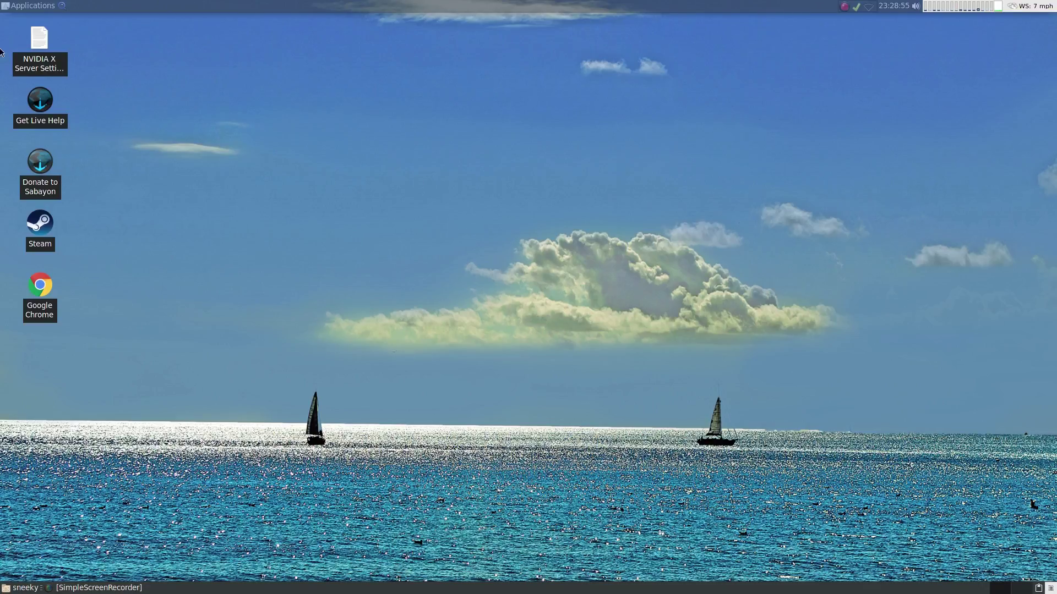
Look through the Games submenu of the Applications menu.
{"action": "left_click", "coordinate": [18, 10]}
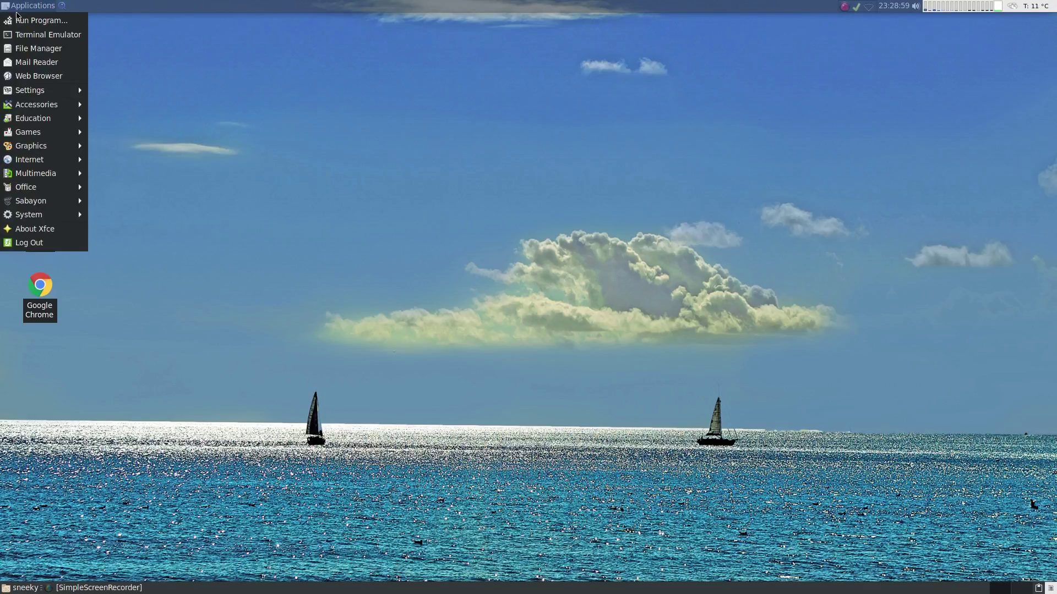
{"action": "mouse_move", "coordinate": [26, 108]}
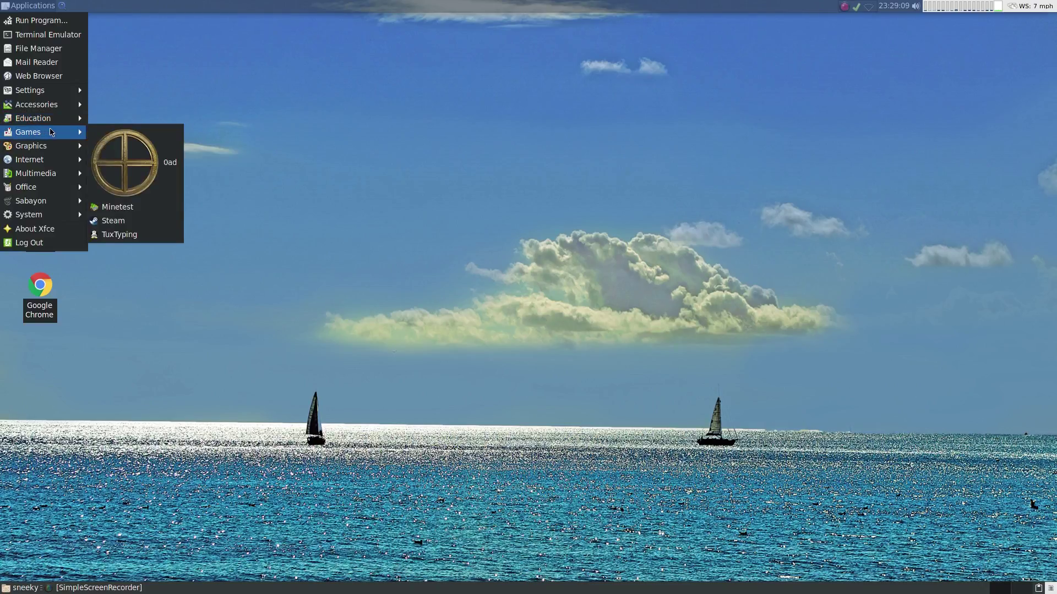
{"action": "left_click", "coordinate": [133, 212]}
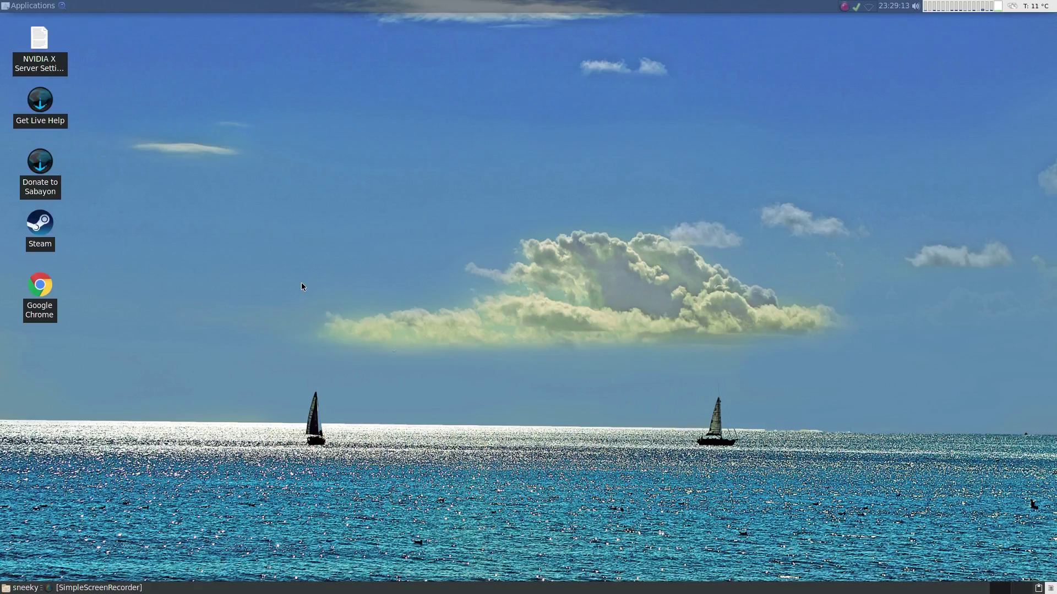
Look through the Graphics, Multimedia and System submenus, ending on System.
{"action": "left_click", "coordinate": [15, 7]}
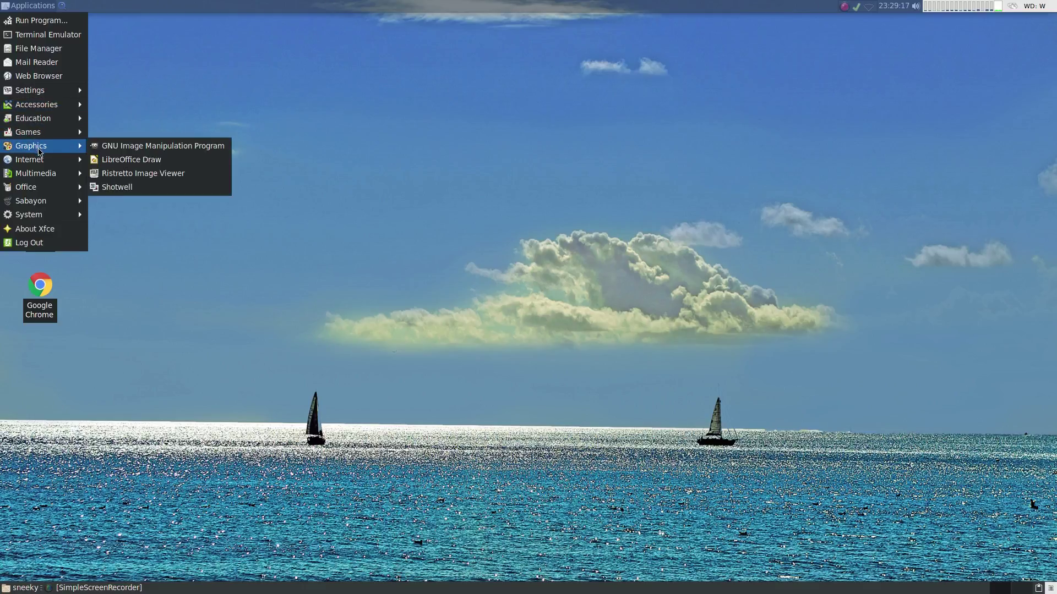
{"action": "mouse_move", "coordinate": [42, 165]}
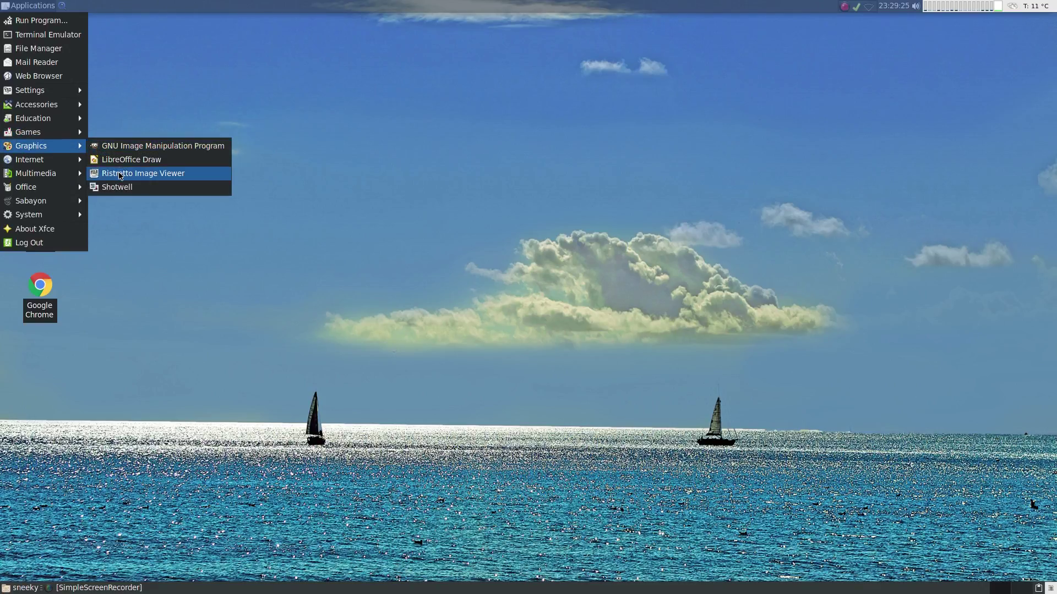
{"action": "mouse_move", "coordinate": [74, 164]}
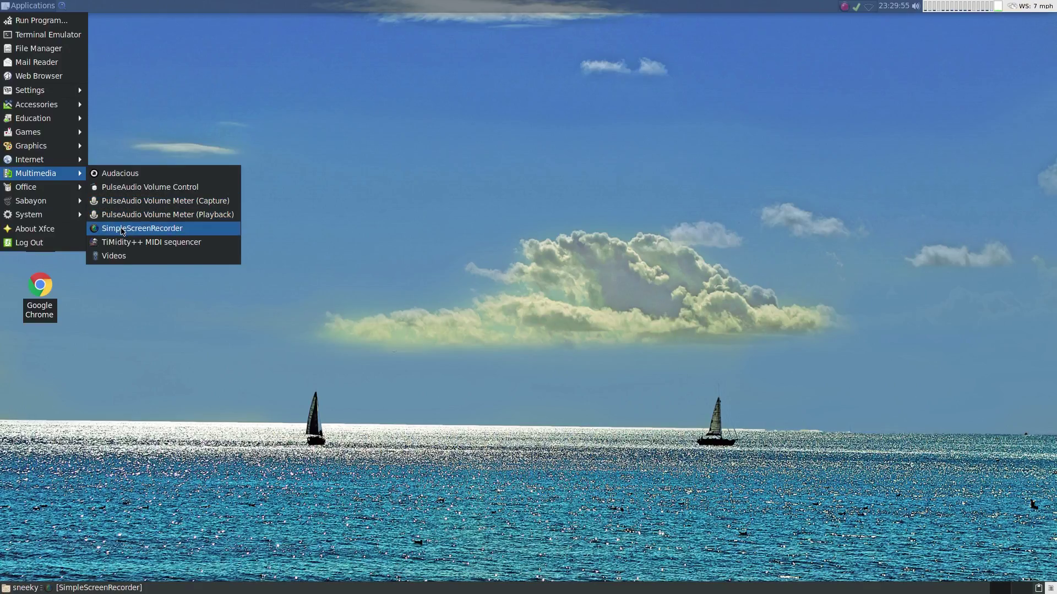
{"action": "mouse_move", "coordinate": [78, 193]}
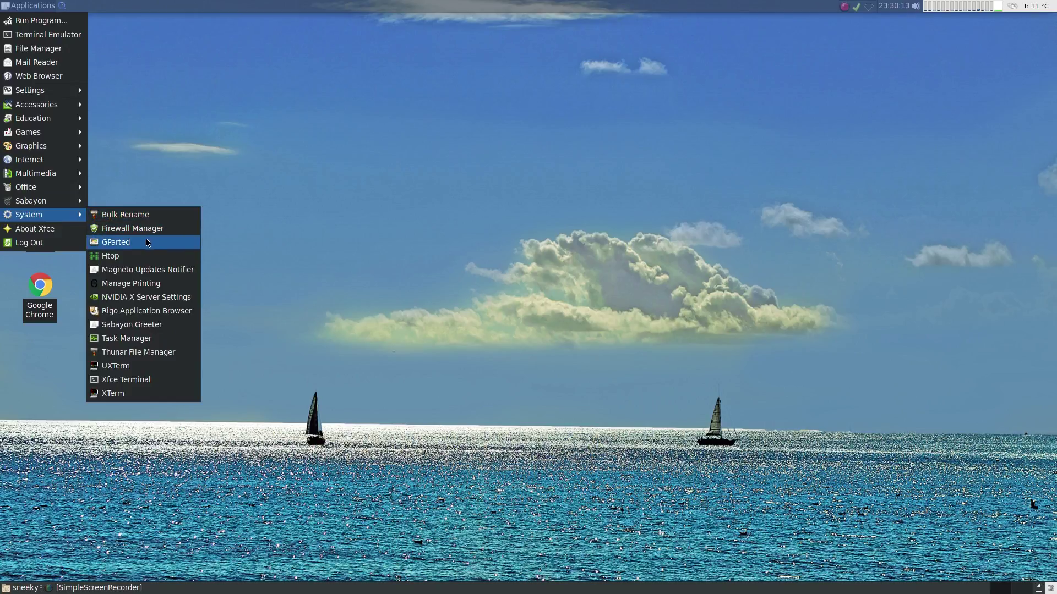
Launch Htop from the System menu and move its terminal window to the top of the screen.
{"action": "left_click", "coordinate": [139, 261]}
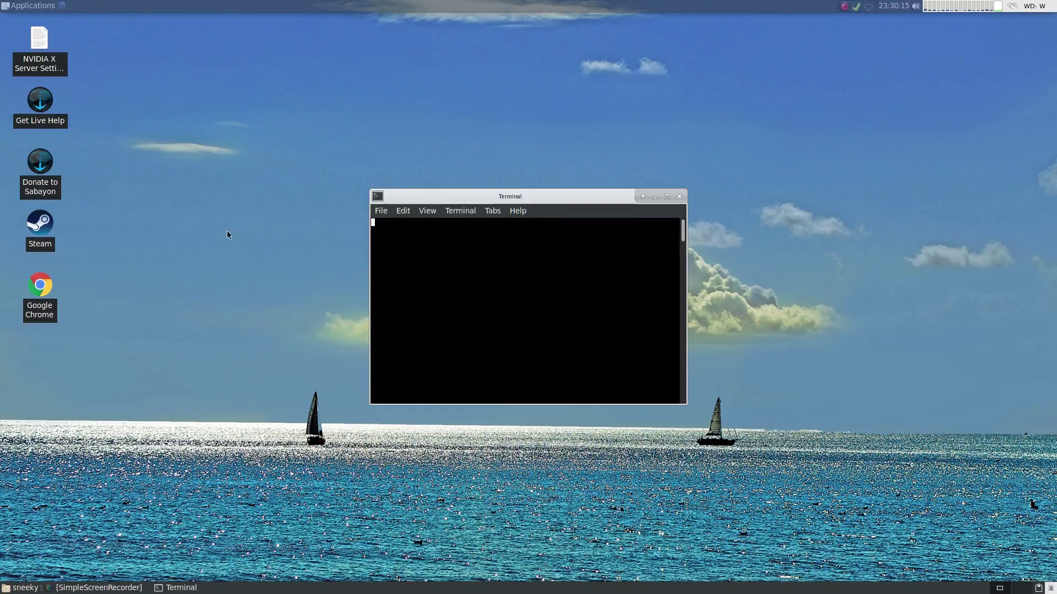
{"action": "left_click_drag", "start_coordinate": [583, 199], "coordinate": [565, 38]}
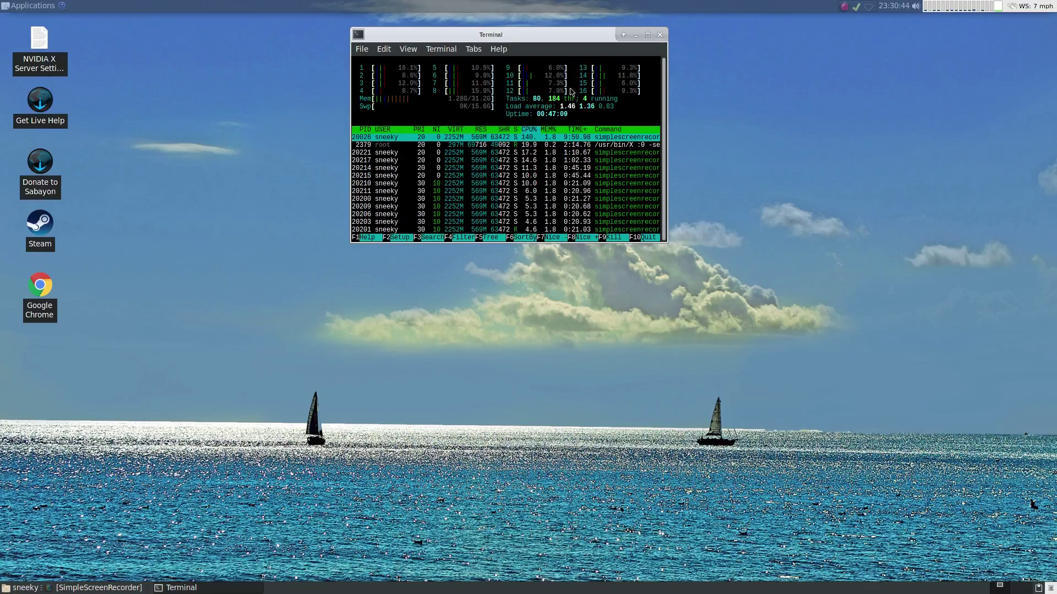
{"action": "left_click", "coordinate": [660, 34]}
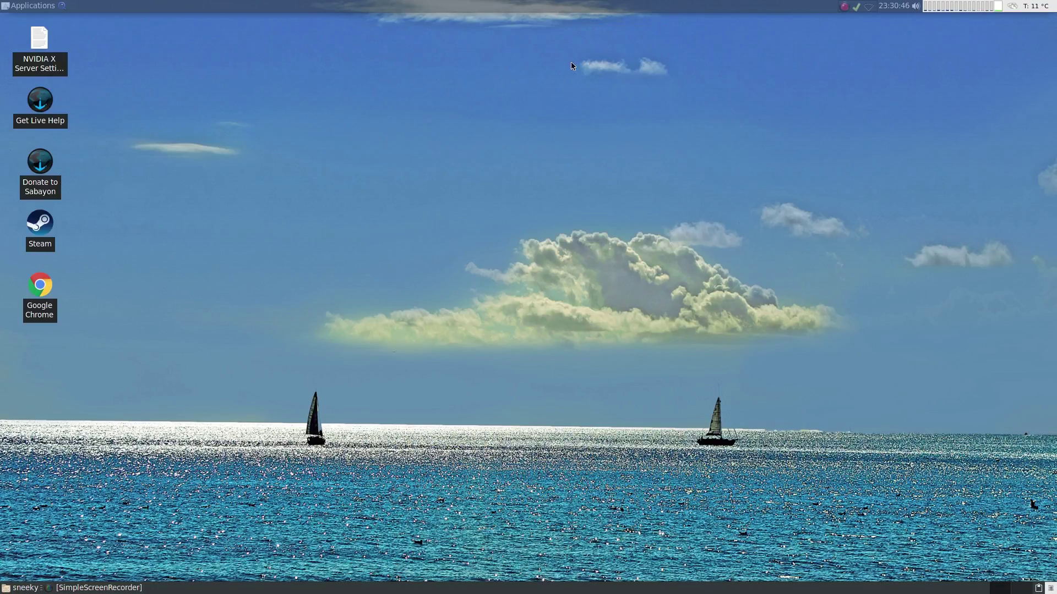
{"action": "left_click", "coordinate": [19, 5]}
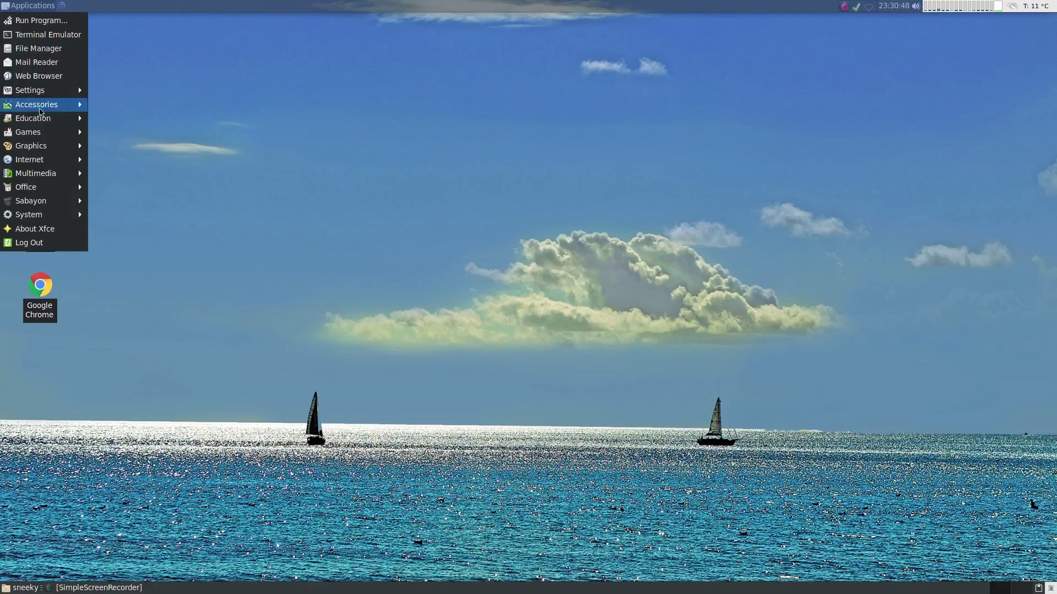
{"action": "left_click", "coordinate": [60, 230]}
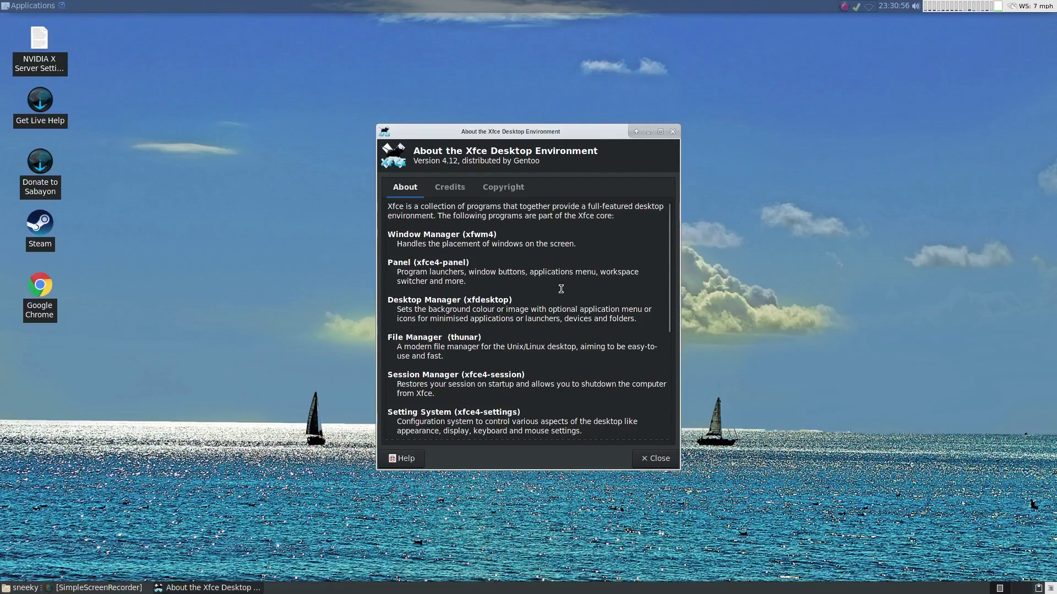
{"action": "scroll", "coordinate": [561, 289], "scroll_direction": "down", "scroll_amount": 3}
{"action": "scroll", "coordinate": [560, 289], "scroll_direction": "down", "scroll_amount": 6}
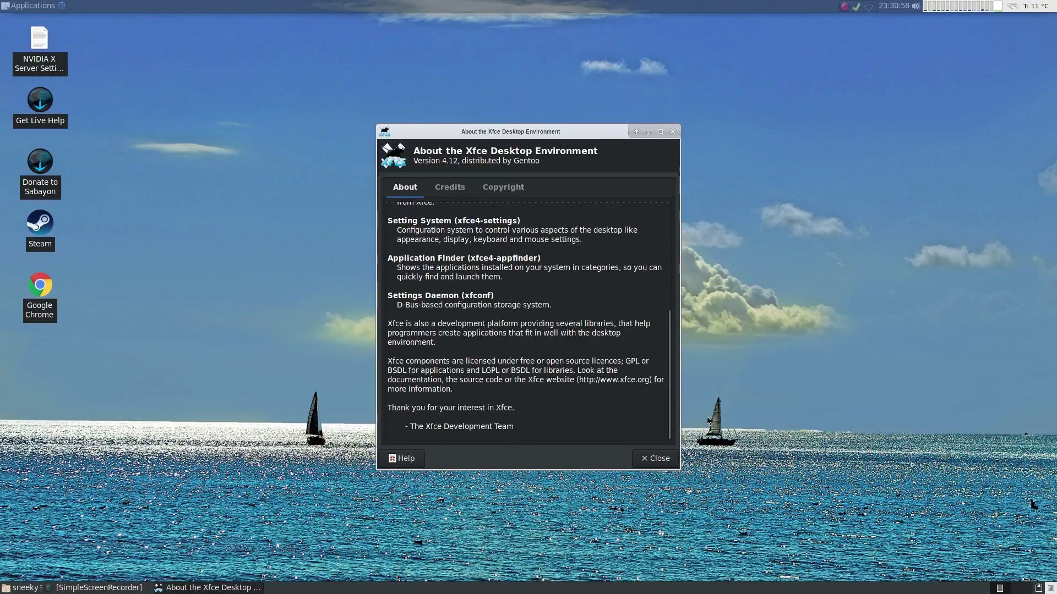
{"action": "left_click", "coordinate": [655, 460]}
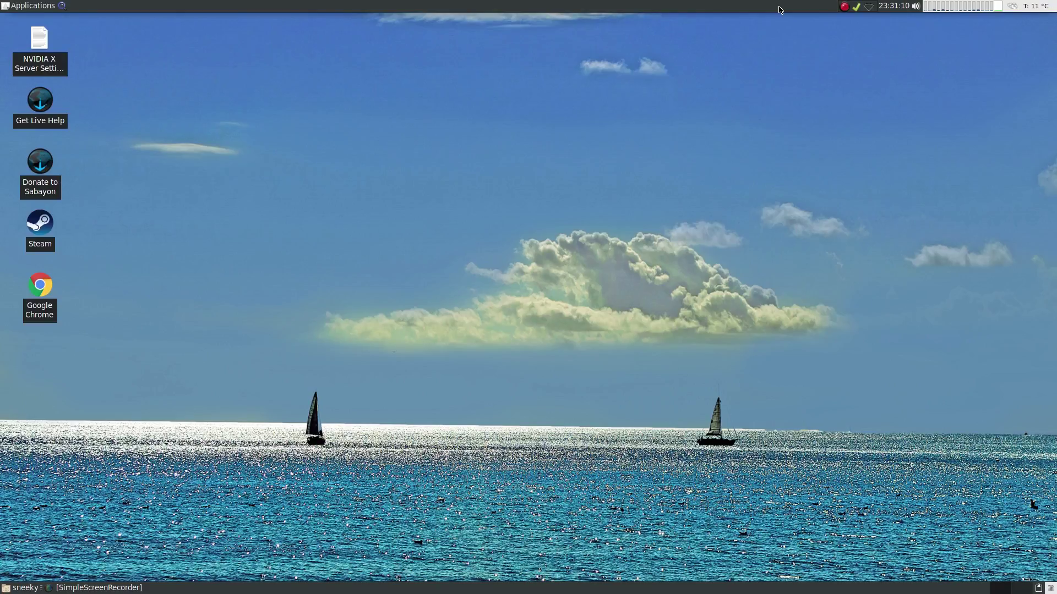
{"action": "mouse_move", "coordinate": [946, 10]}
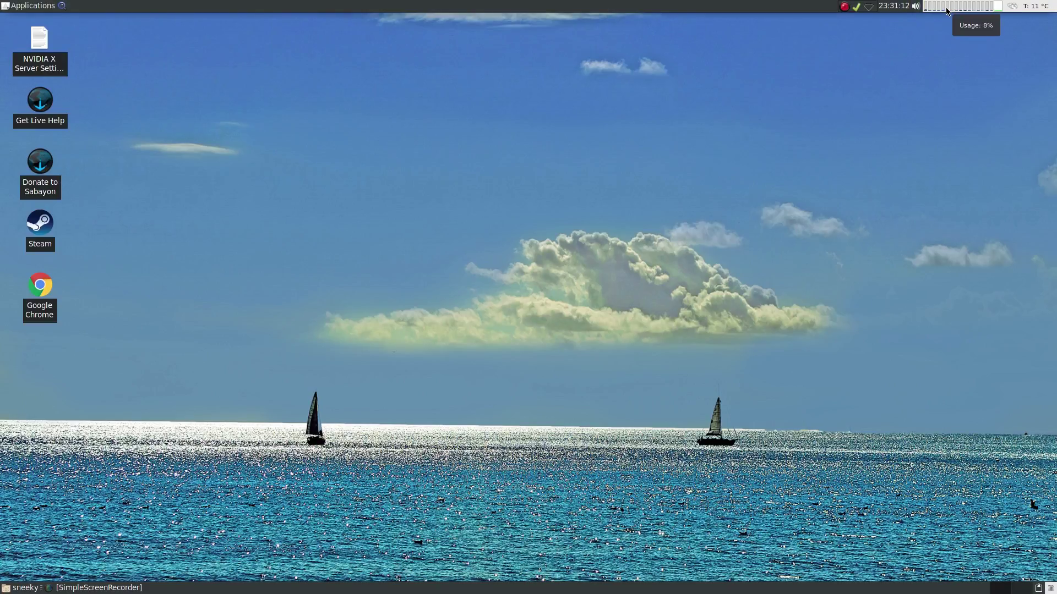
{"action": "mouse_move", "coordinate": [1034, 8]}
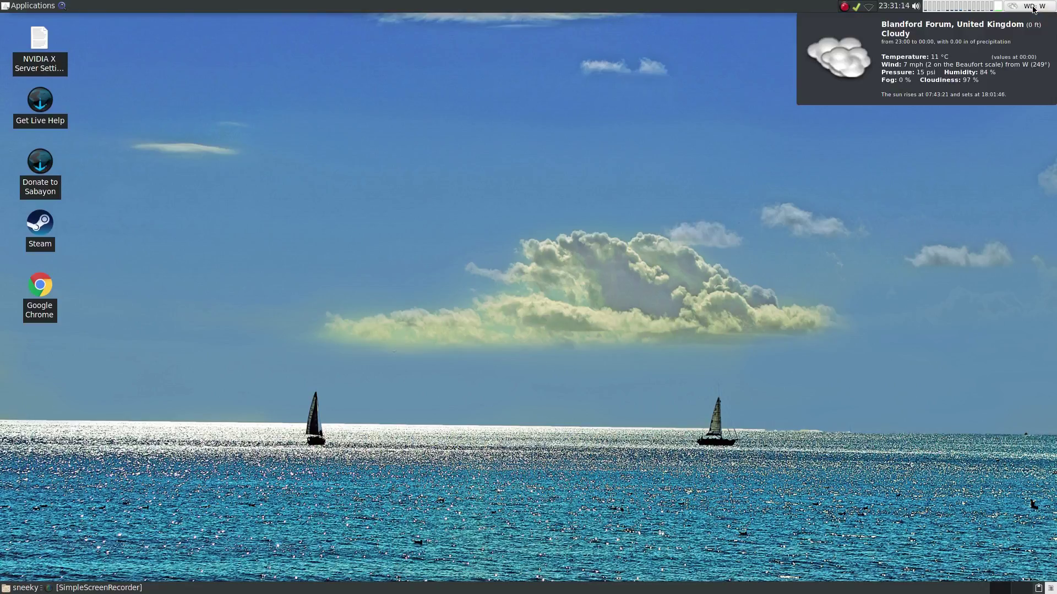